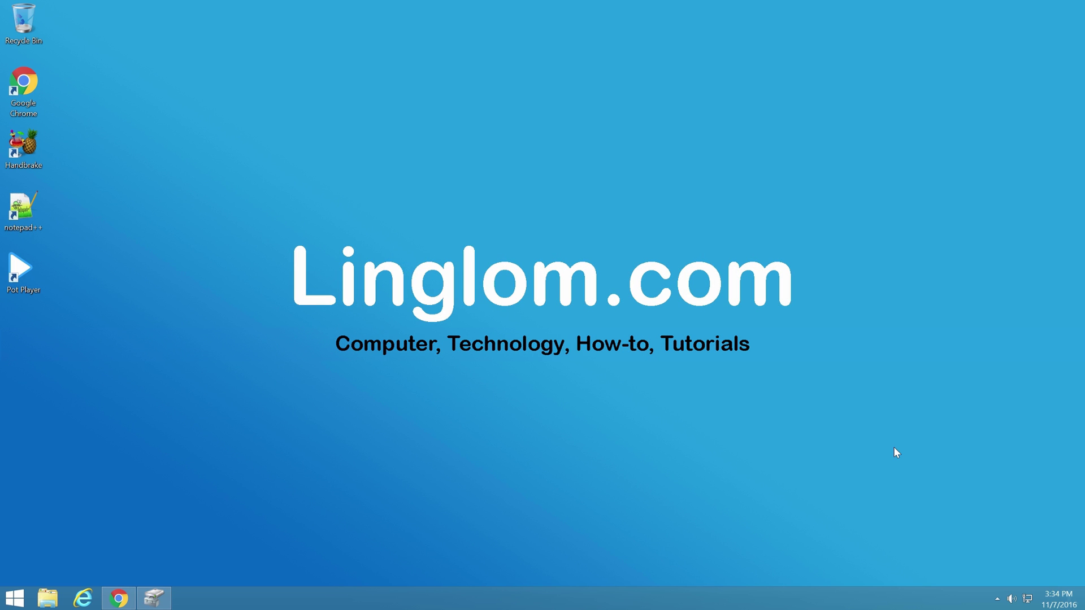
Restore Disk Management, then bring Chrome's macrium.com/reflectfree.aspx page to the front.
{"action": "left_click", "coordinate": [168, 597]}
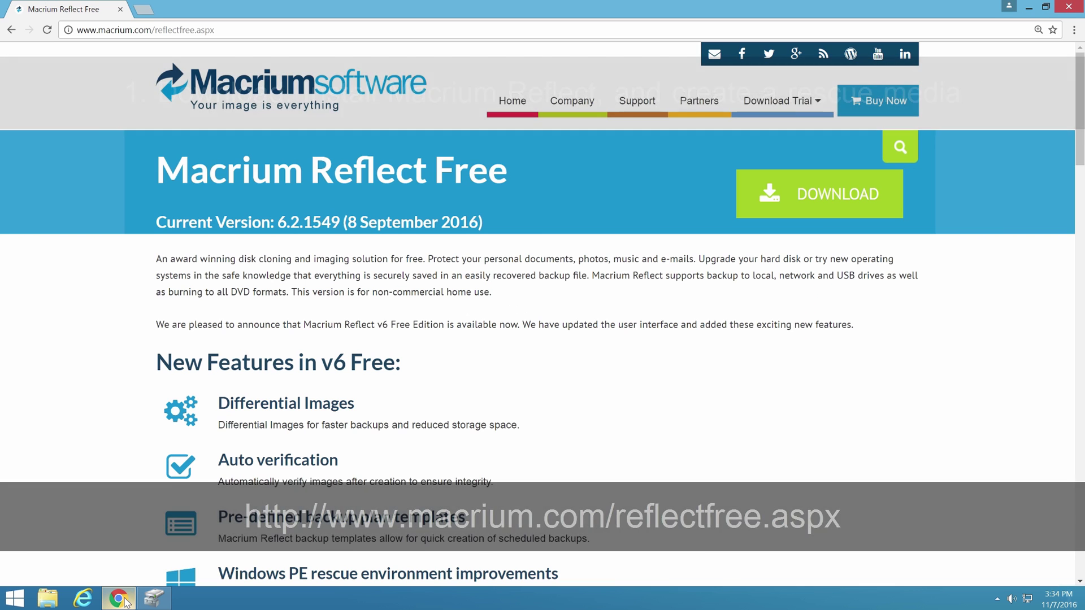
{"action": "left_click", "coordinate": [129, 598]}
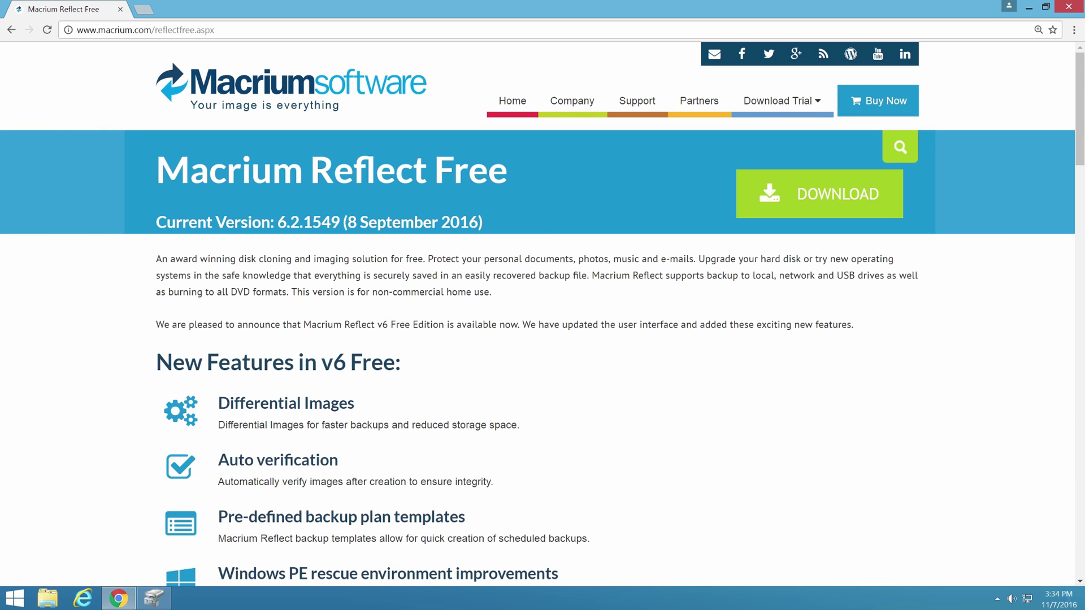
Download ReflectDL.exe for home use from the Macrium Reflect Free page and launch it.
{"action": "left_click_drag", "start_coordinate": [1076, 151], "coordinate": [1081, 469]}
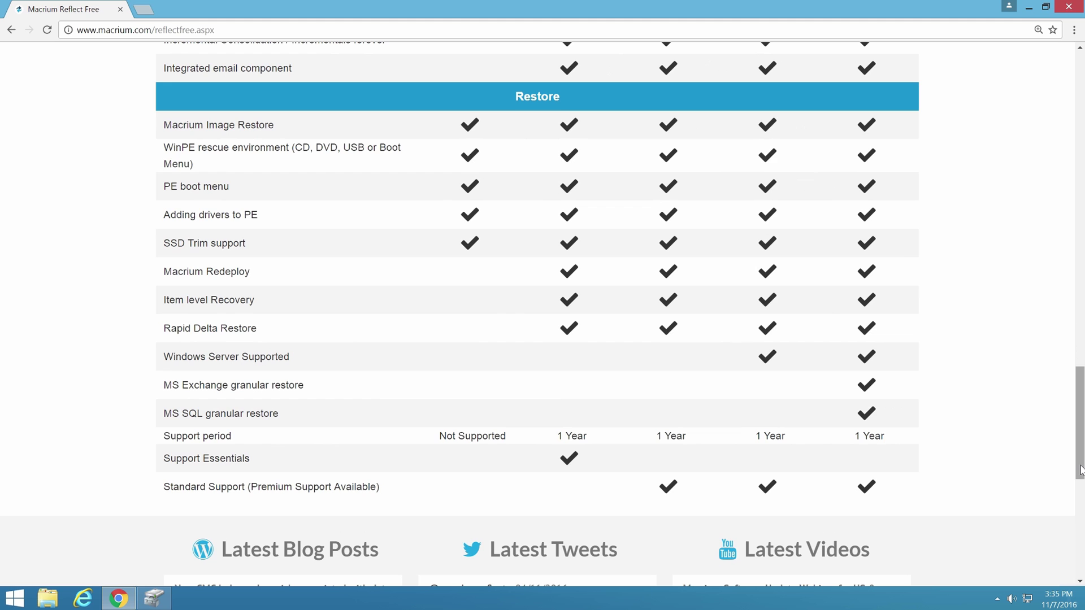
{"action": "left_click_drag", "start_coordinate": [1080, 469], "coordinate": [1080, 152]}
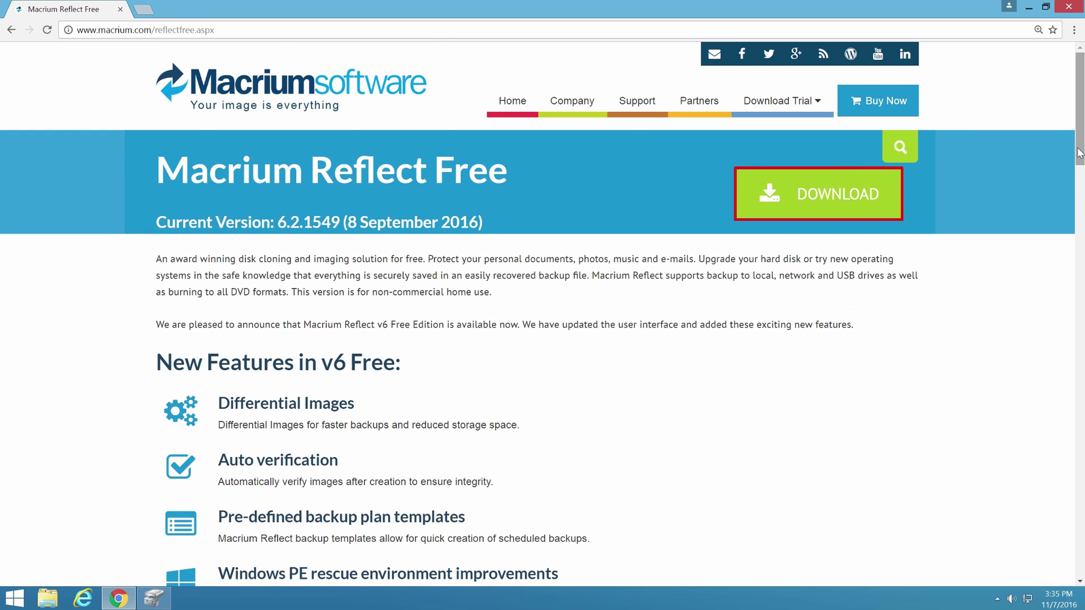
{"action": "left_click", "coordinate": [858, 201]}
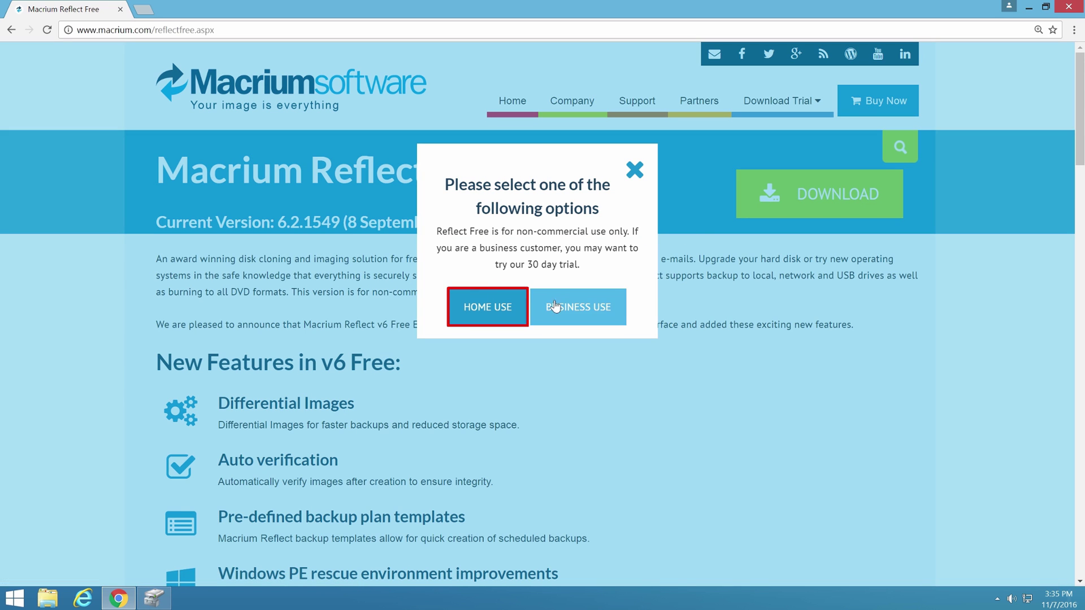
{"action": "left_click", "coordinate": [514, 318]}
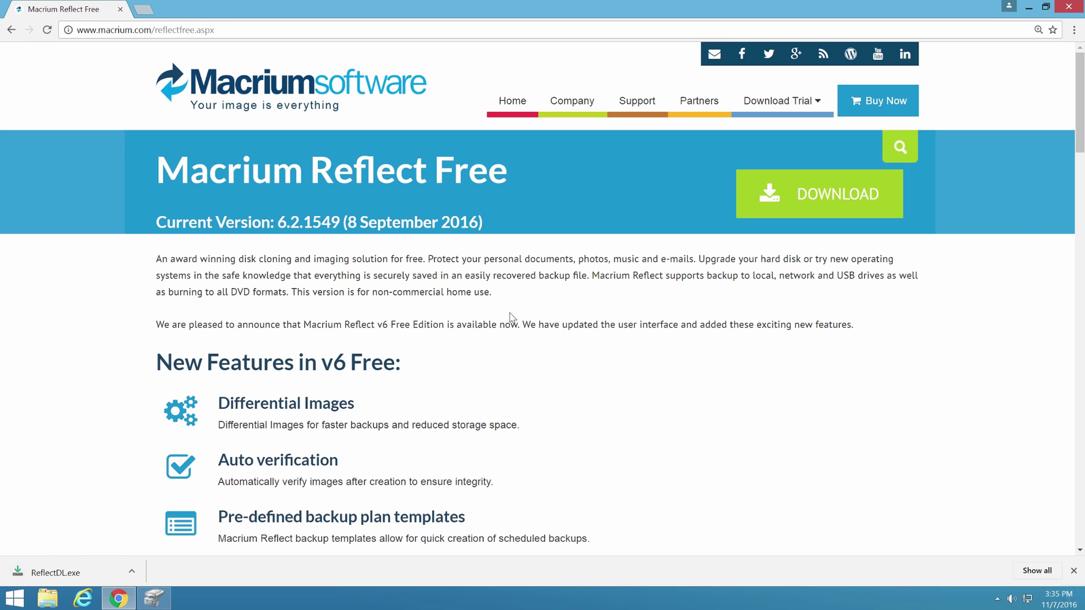
{"action": "left_click", "coordinate": [94, 565]}
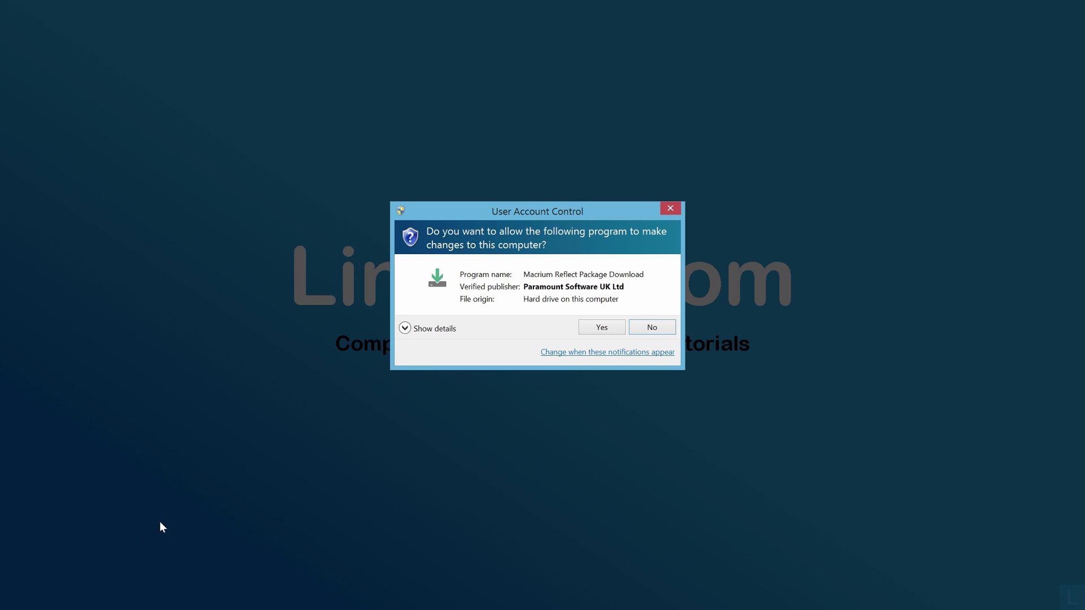
Allow the download agent through UAC and keep the Free edition selected.
{"action": "left_click", "coordinate": [602, 327]}
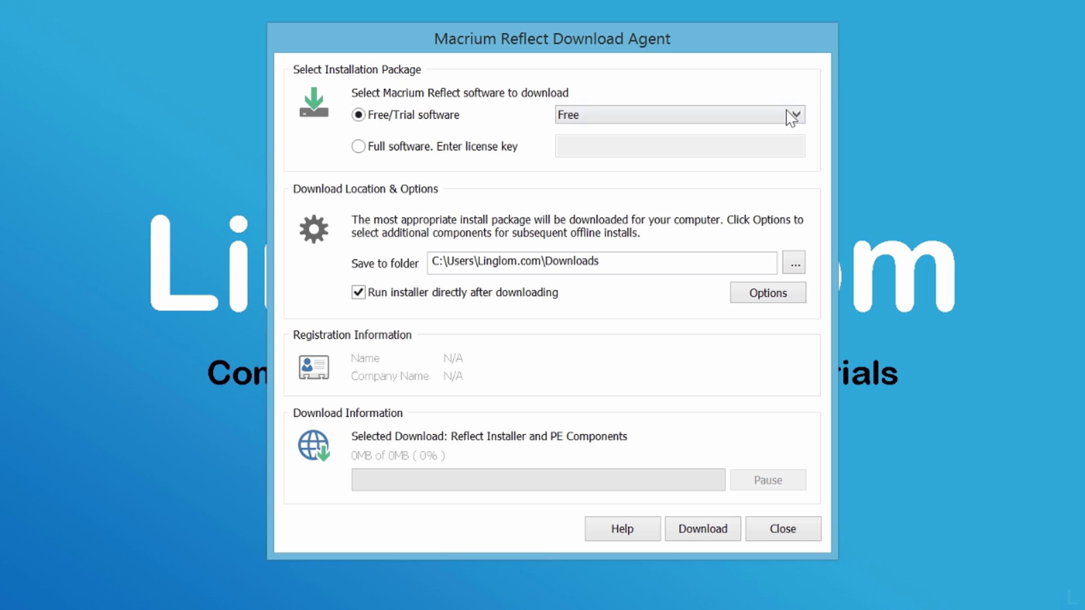
{"action": "left_click", "coordinate": [792, 115]}
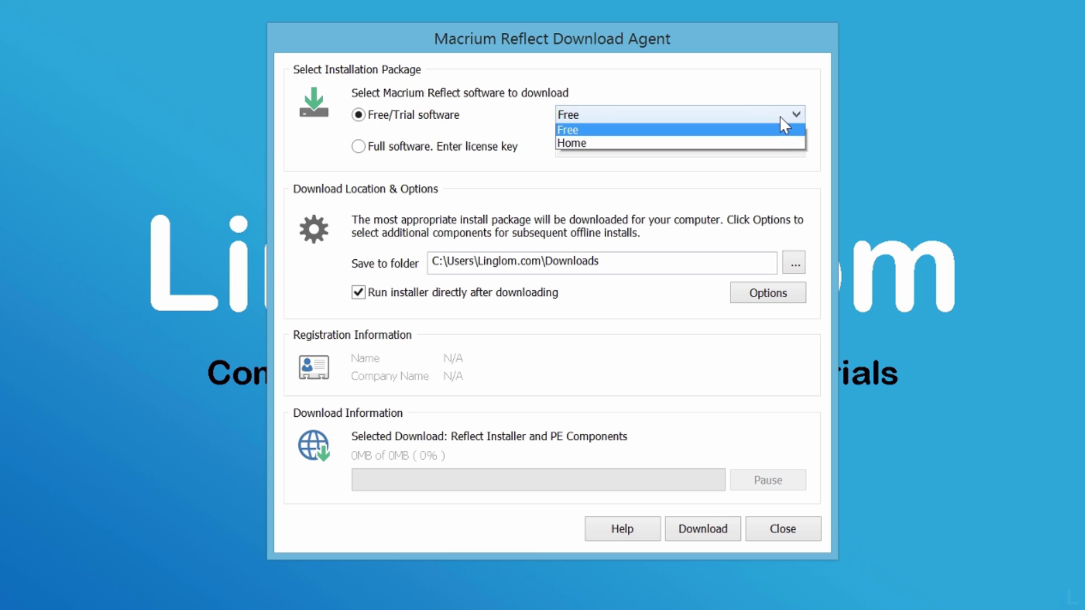
{"action": "left_click", "coordinate": [781, 119]}
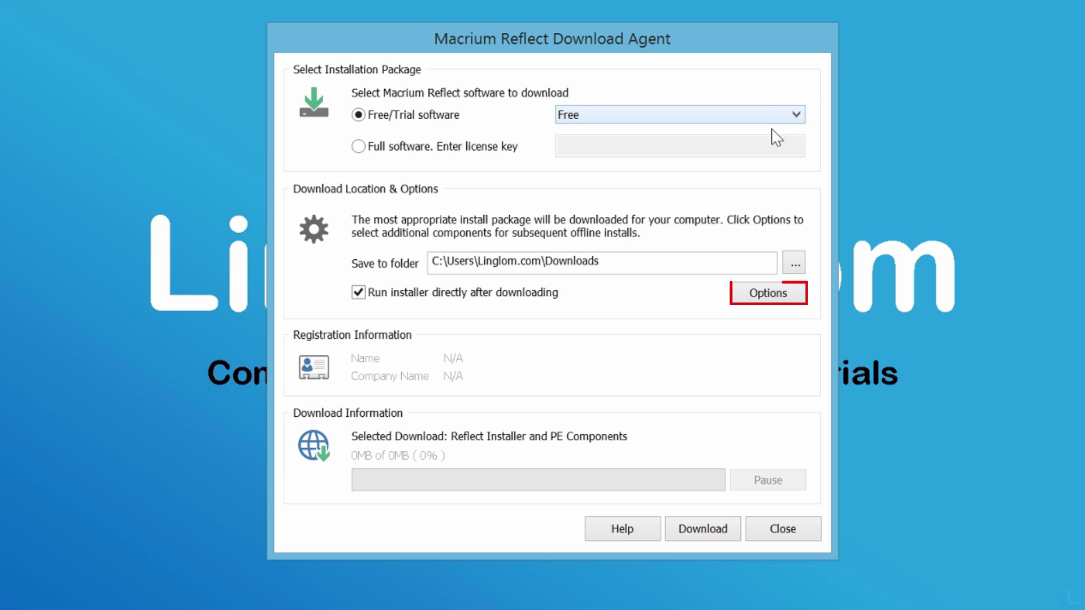
Set the download option to Reflect Installer Only and download the 64-bit installer.
{"action": "left_click", "coordinate": [786, 302]}
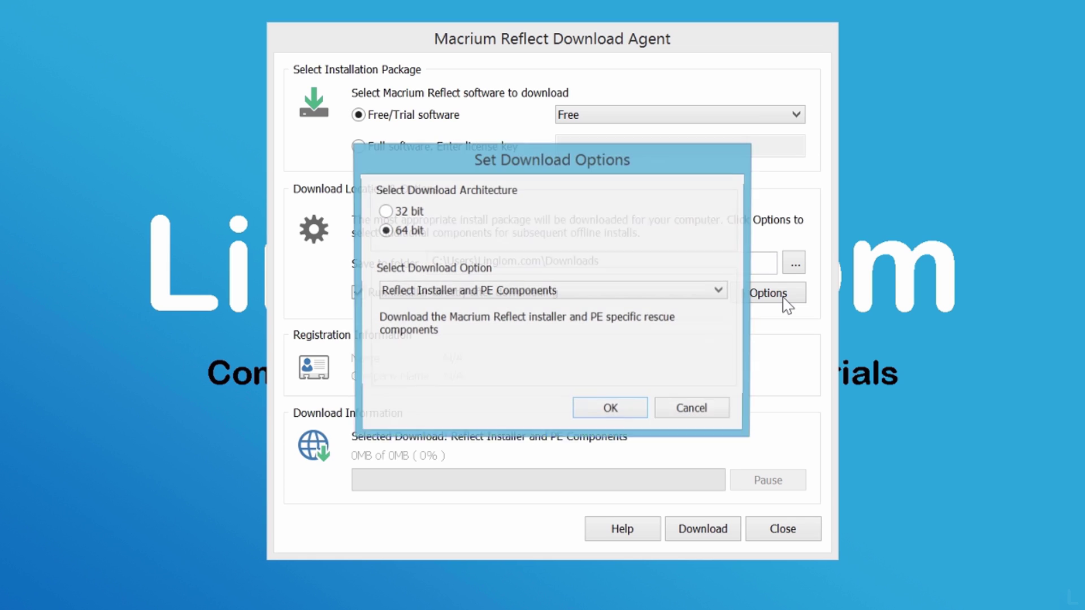
{"action": "left_click", "coordinate": [651, 296]}
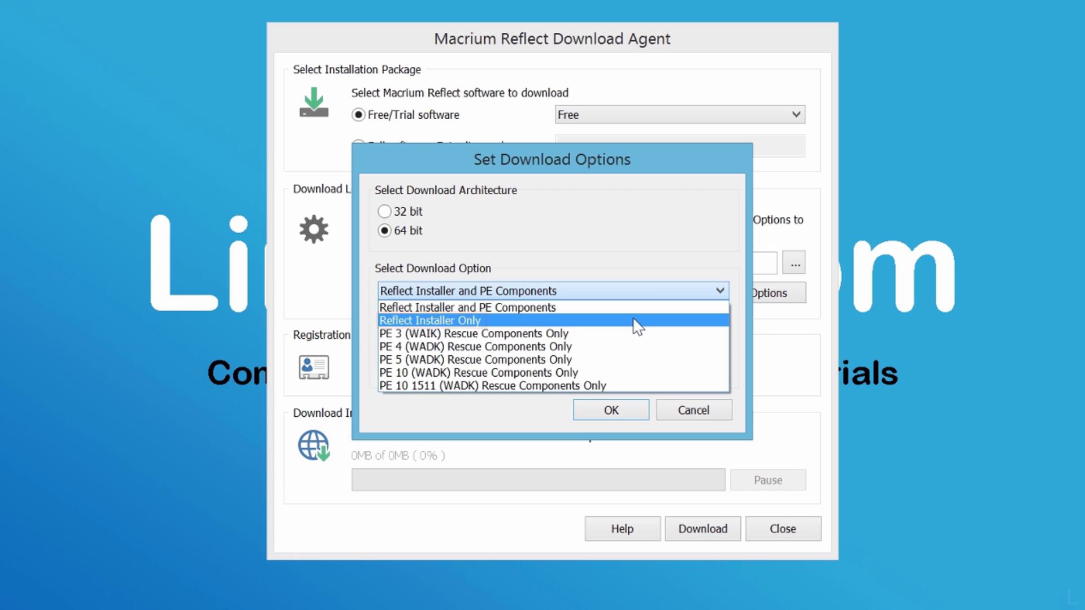
{"action": "left_click", "coordinate": [634, 320]}
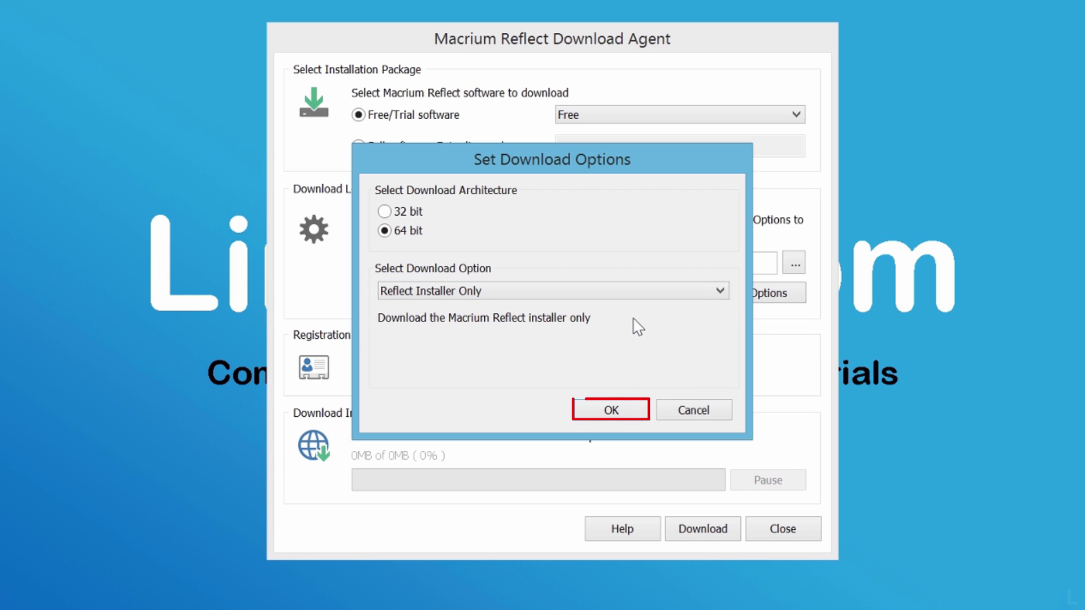
{"action": "left_click", "coordinate": [611, 410]}
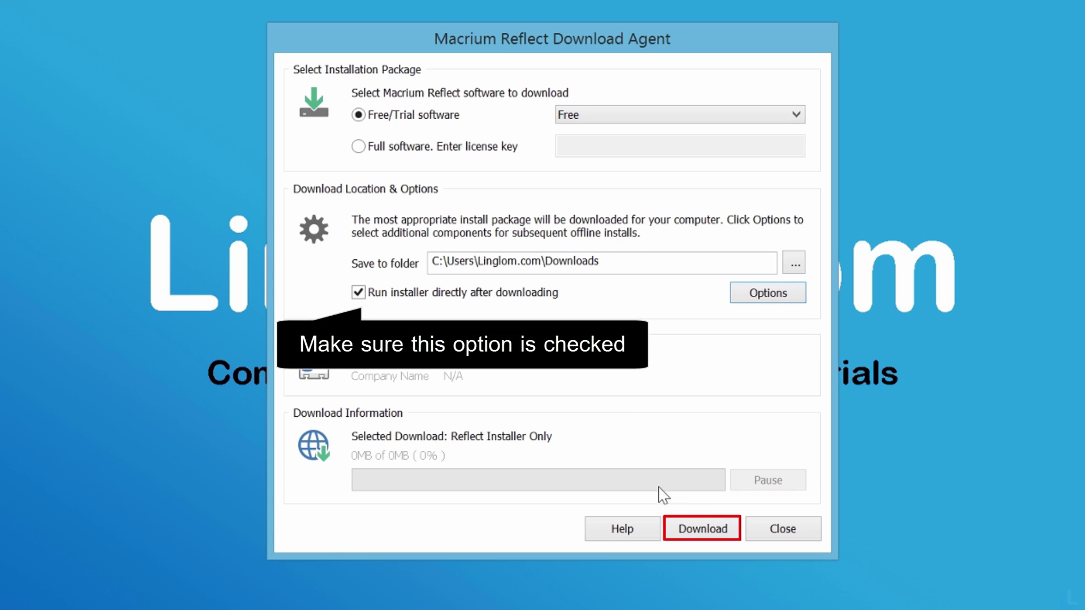
{"action": "left_click", "coordinate": [710, 537]}
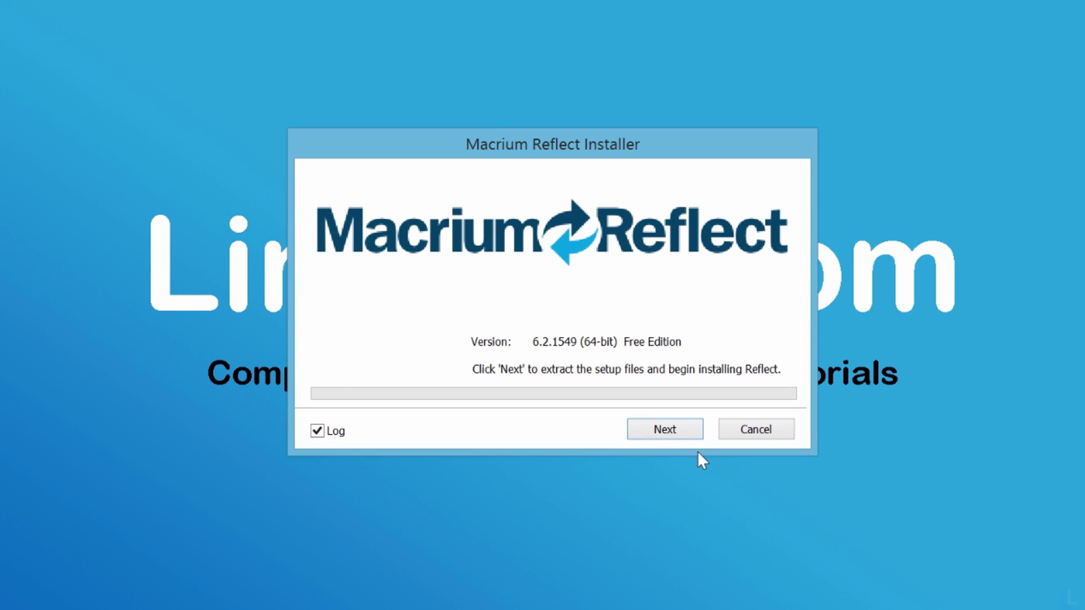
Install Reflect 6.2.1549 Free, accepting the licence, declining registration, keeping default features.
{"action": "left_click", "coordinate": [685, 434]}
{"action": "left_click", "coordinate": [681, 473]}
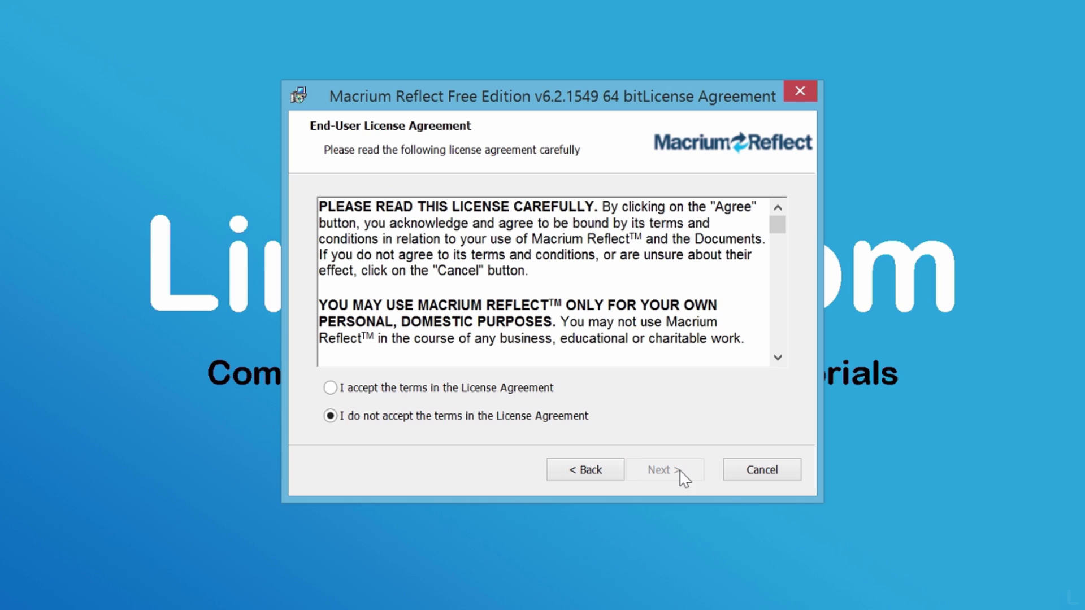
{"action": "left_click", "coordinate": [523, 392]}
{"action": "left_click", "coordinate": [679, 477]}
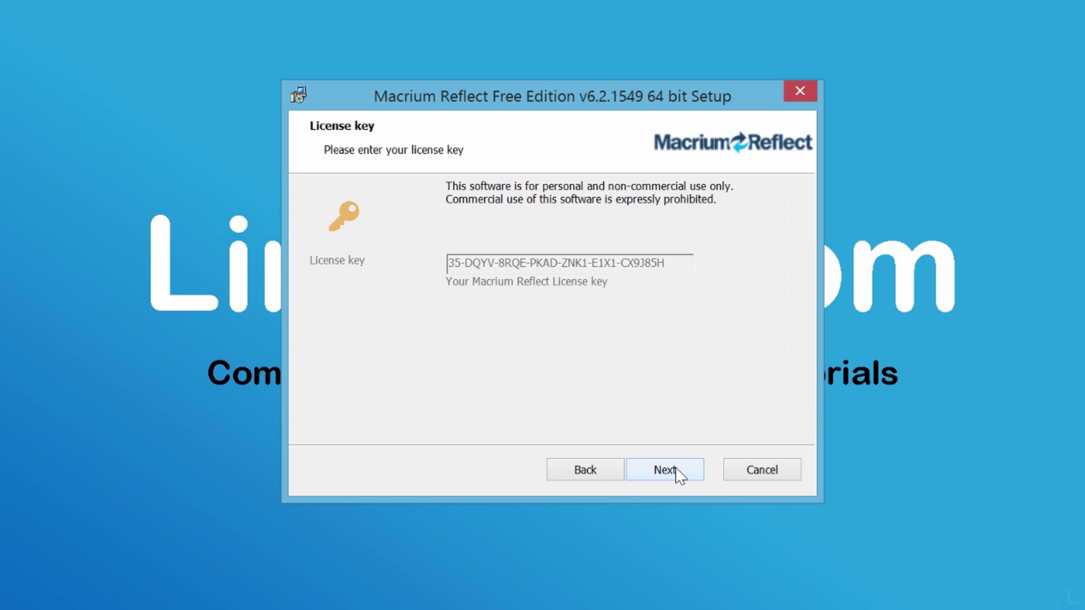
{"action": "left_click", "coordinate": [679, 476]}
{"action": "left_click", "coordinate": [452, 238]}
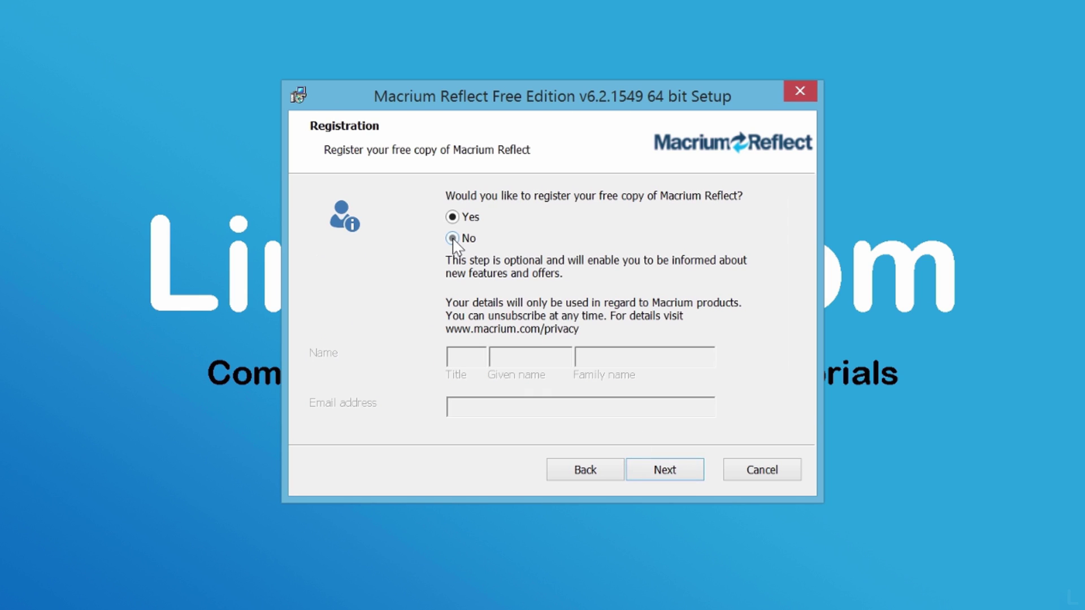
{"action": "left_click", "coordinate": [679, 477]}
{"action": "left_click", "coordinate": [680, 477]}
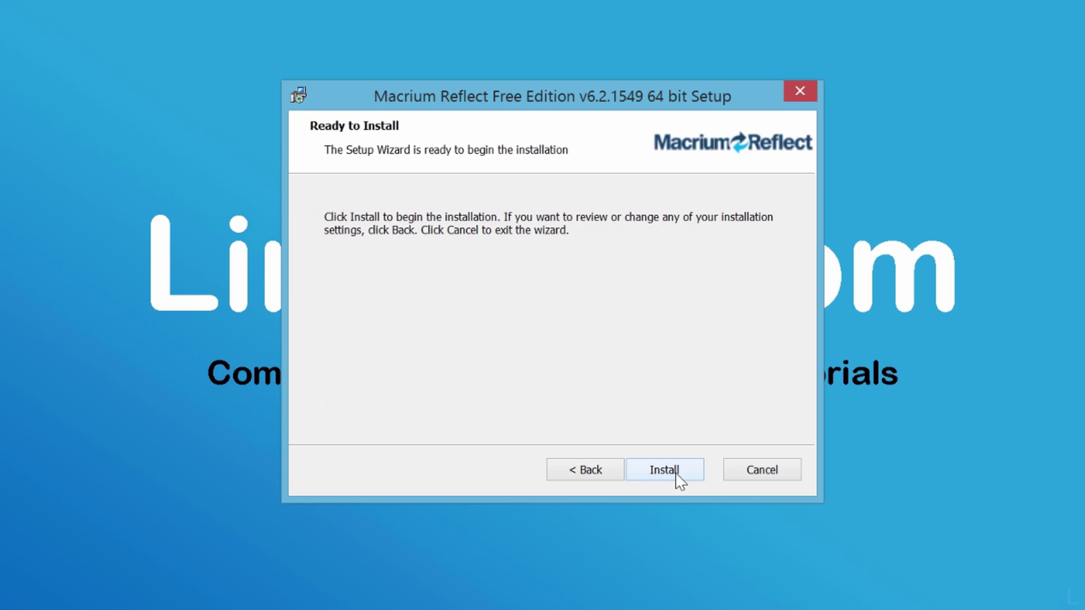
{"action": "left_click", "coordinate": [677, 474]}
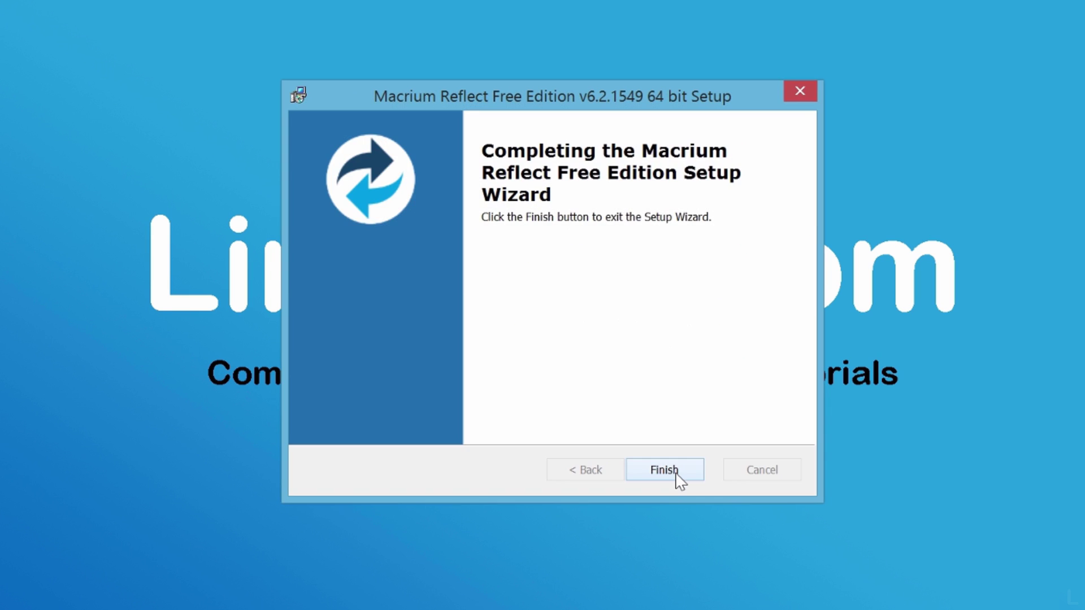
{"action": "left_click", "coordinate": [647, 448]}
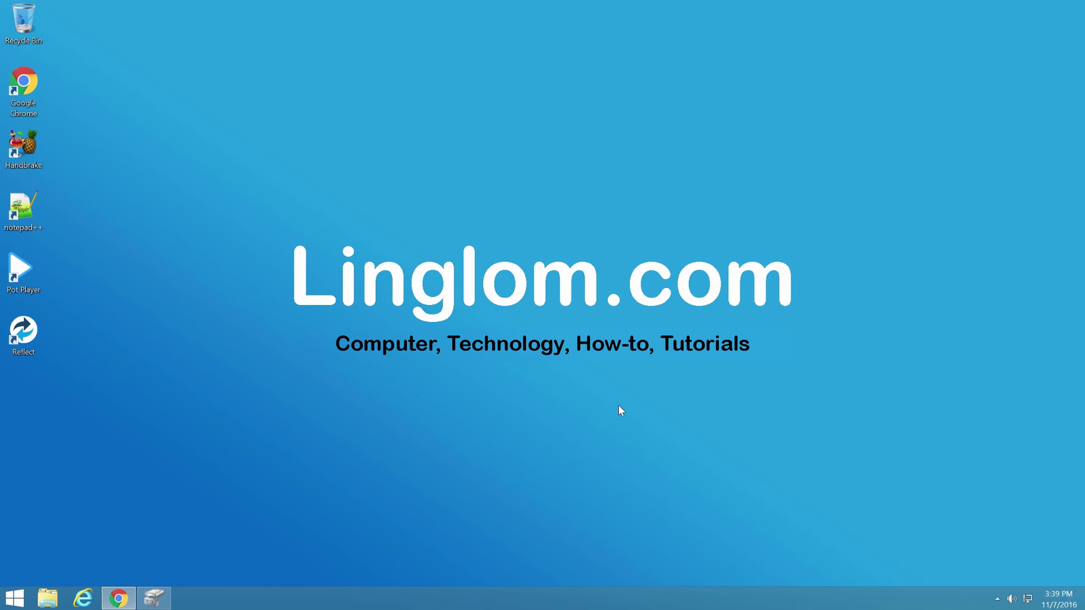
Launch Reflect with admin rights, disable registration reminders, and decline rescue media creation.
{"action": "double_click", "coordinate": [39, 339]}
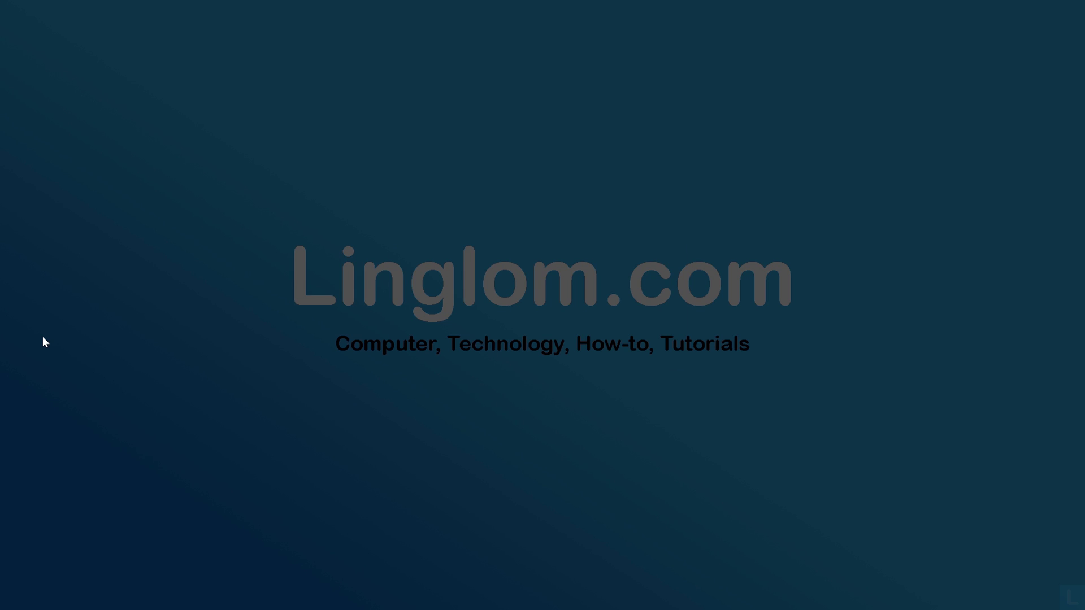
{"action": "left_click", "coordinate": [608, 330]}
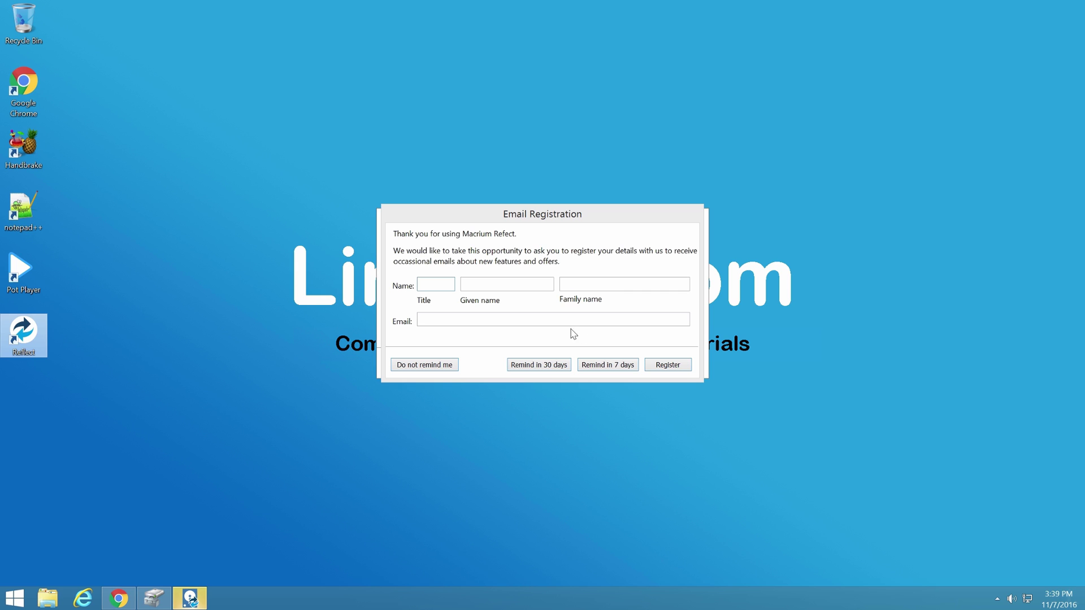
{"action": "left_click", "coordinate": [447, 370]}
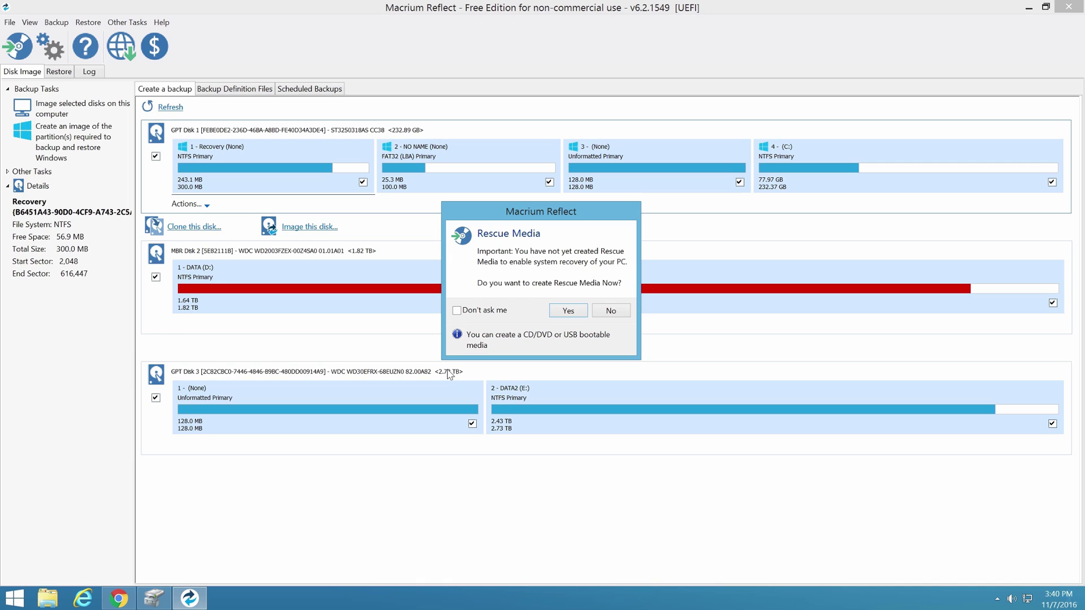
{"action": "left_click", "coordinate": [610, 311]}
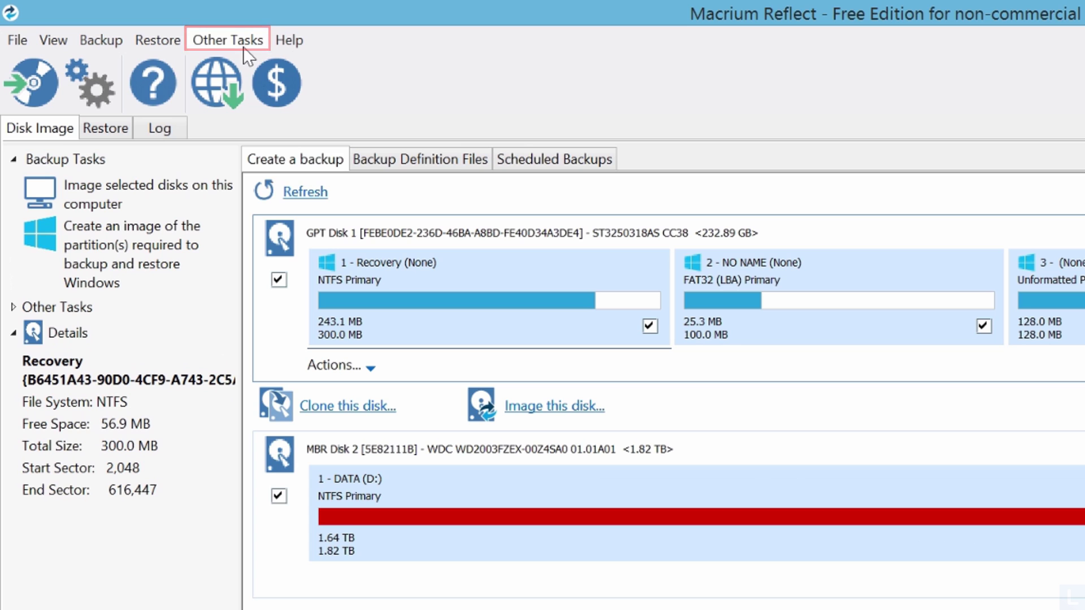
Start Create Rescue Media from Other Tasks and confirm Windows PE 10.0 as the version.
{"action": "left_click", "coordinate": [243, 45]}
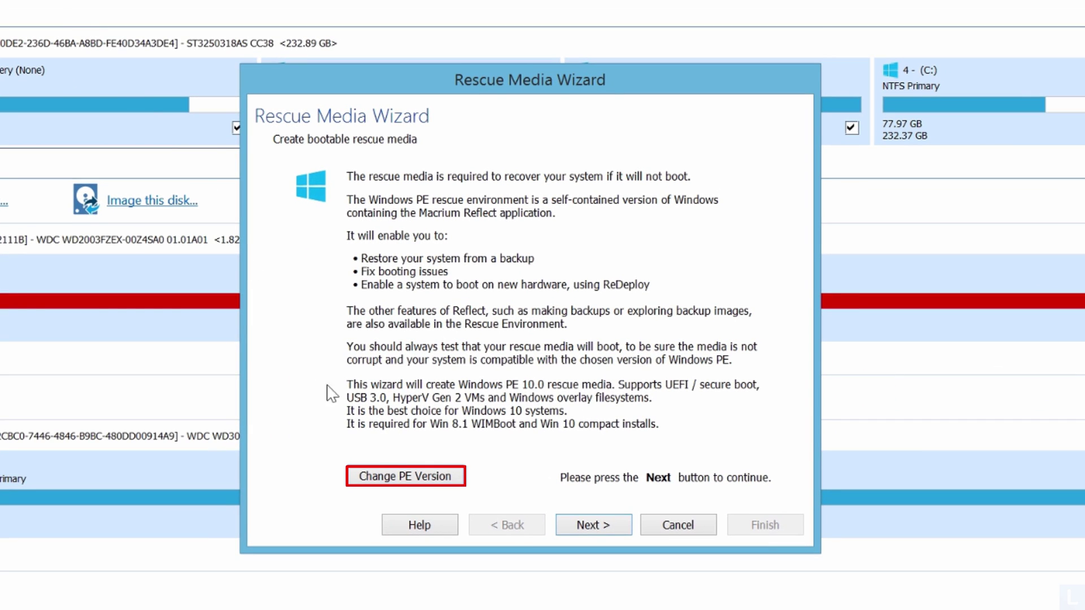
{"action": "left_click", "coordinate": [420, 479]}
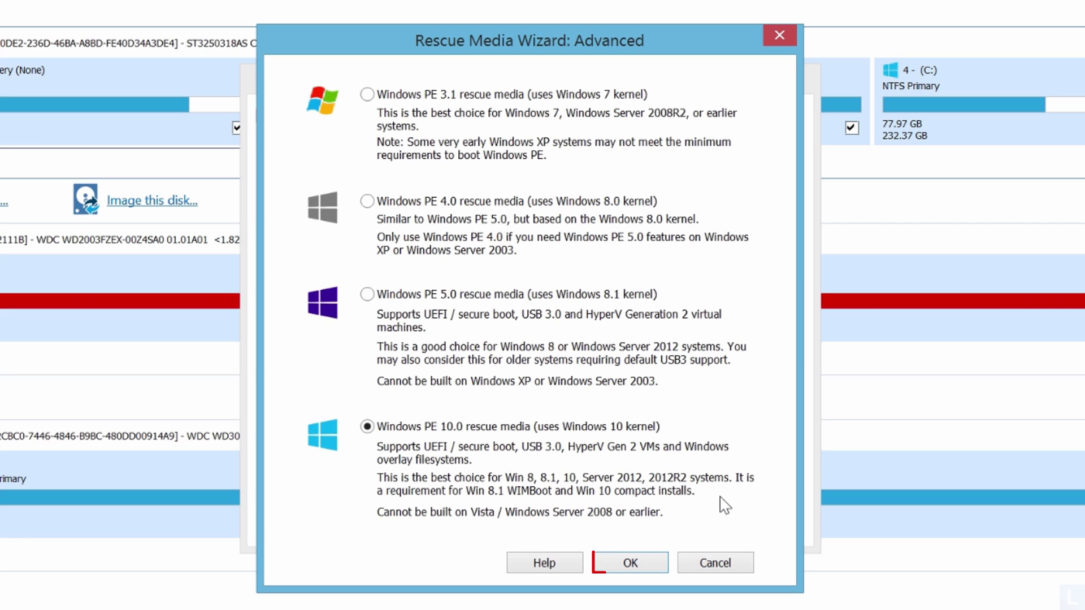
{"action": "left_click", "coordinate": [649, 566]}
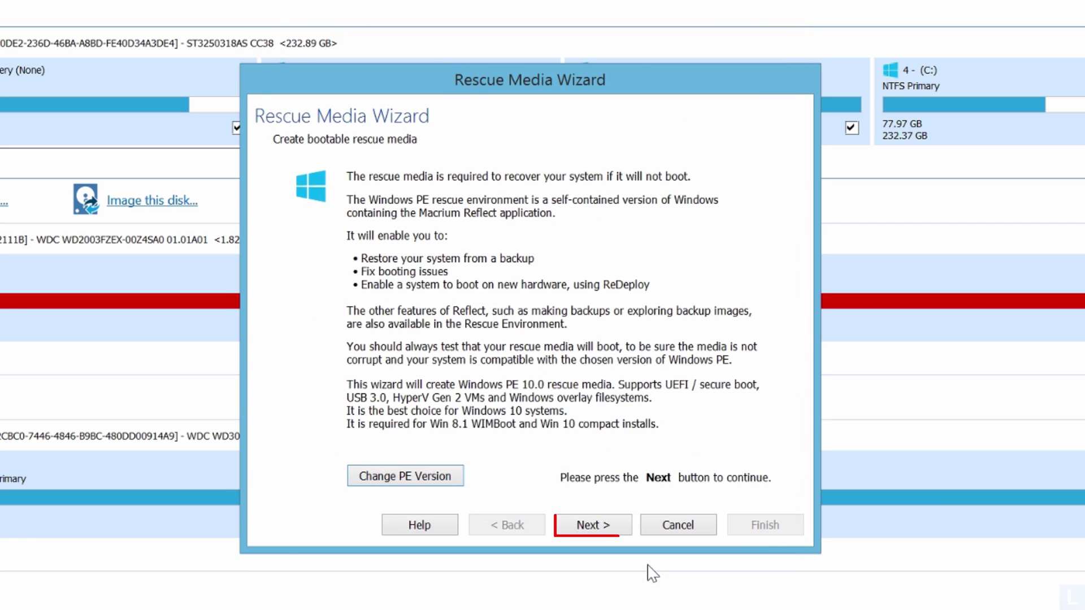
Build the 64 Bit PE image, accepting the 530.3 MB Windows PE components download.
{"action": "left_click", "coordinate": [604, 534]}
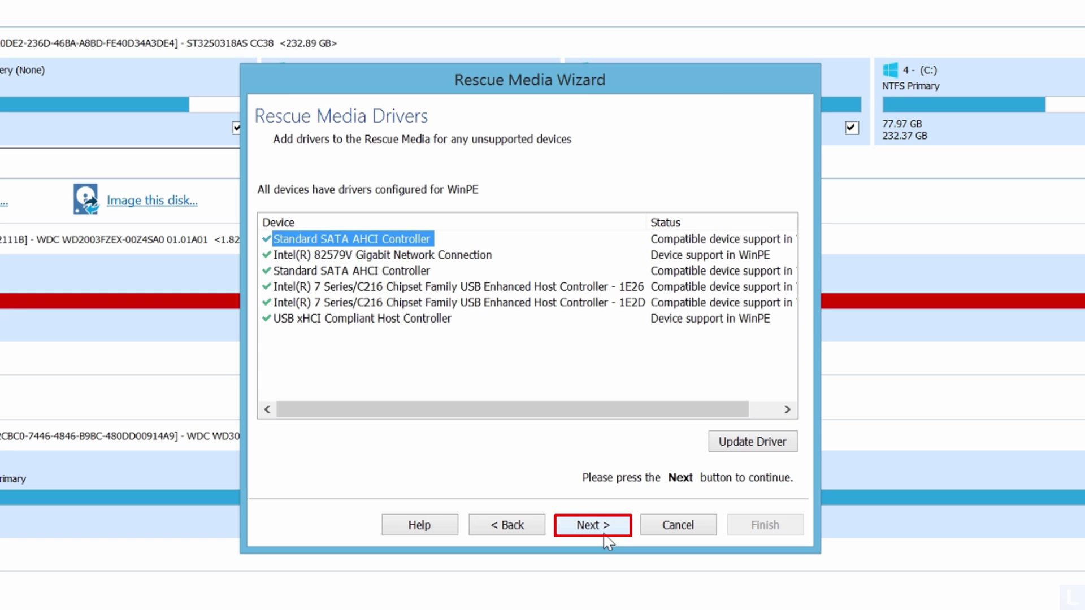
{"action": "left_click", "coordinate": [606, 541]}
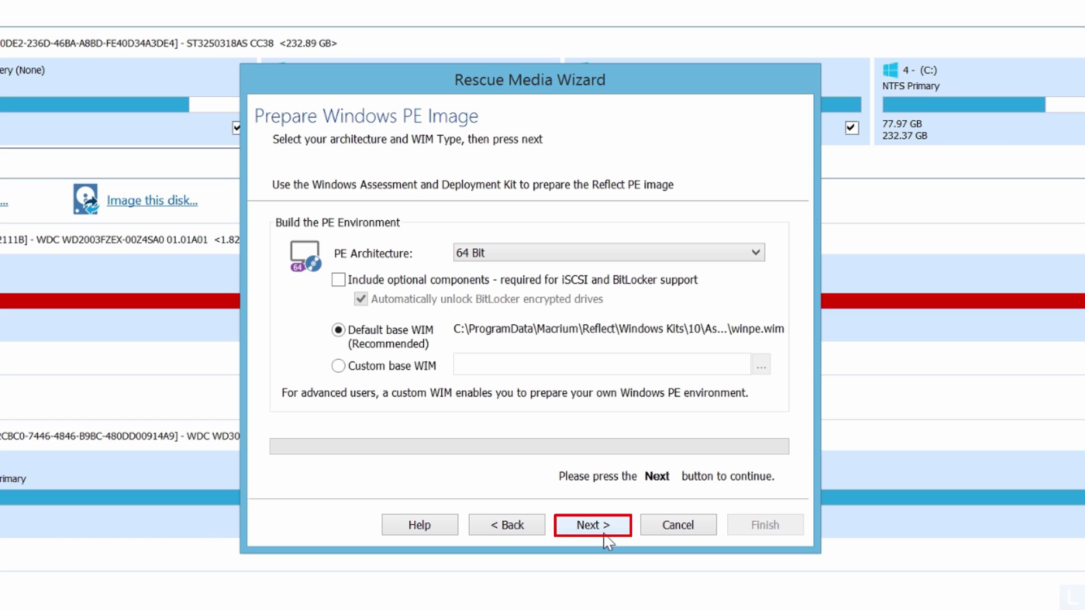
{"action": "left_click", "coordinate": [604, 535]}
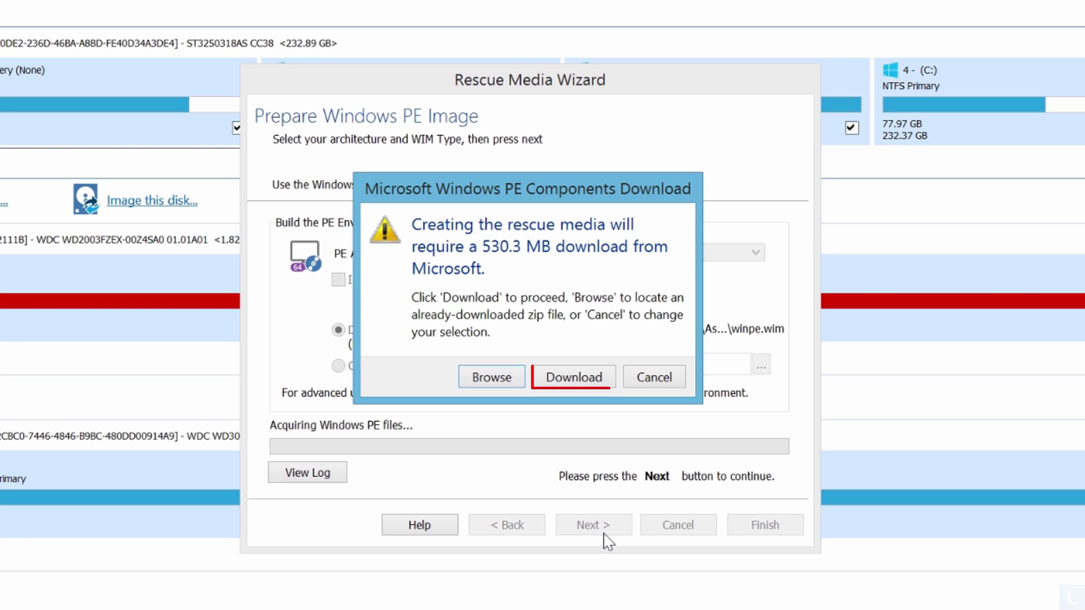
{"action": "left_click", "coordinate": [592, 387]}
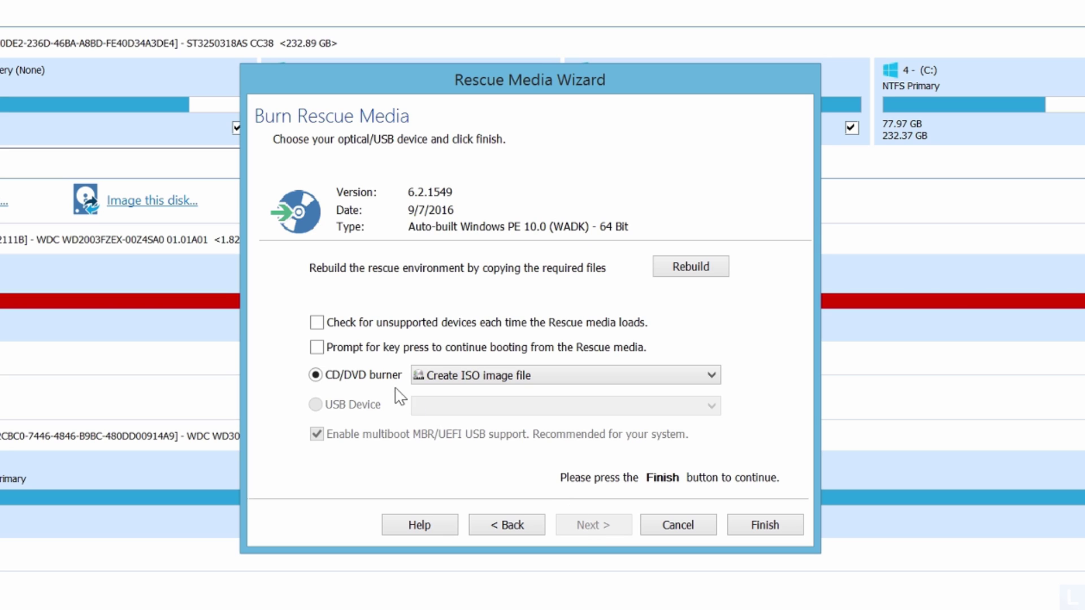
Save the rescue media as Rescue.iso on the Desktop and acknowledge the success message.
{"action": "left_click", "coordinate": [526, 380]}
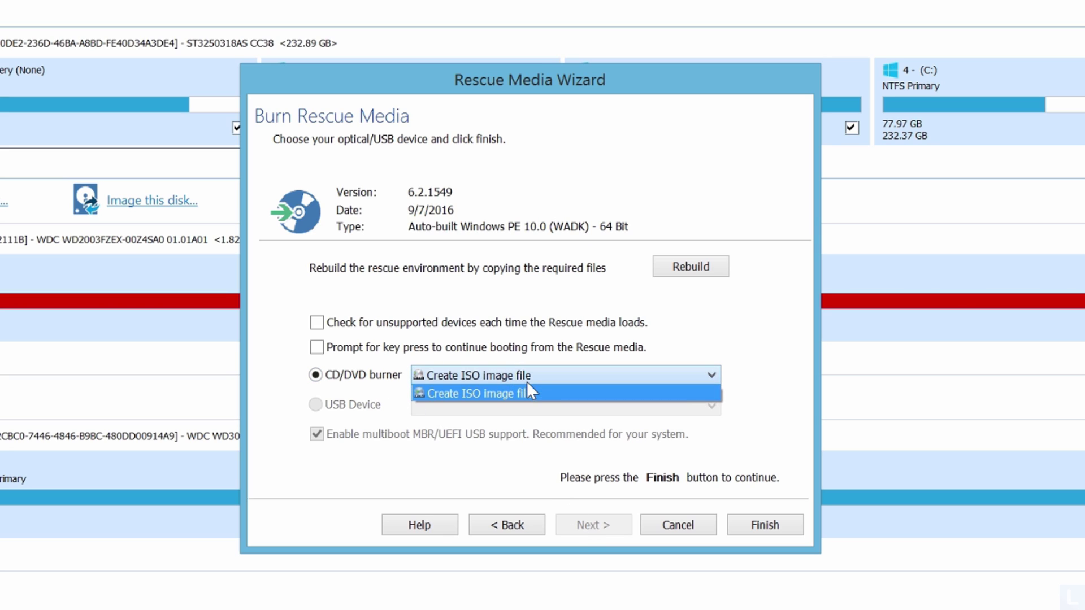
{"action": "left_click", "coordinate": [536, 394]}
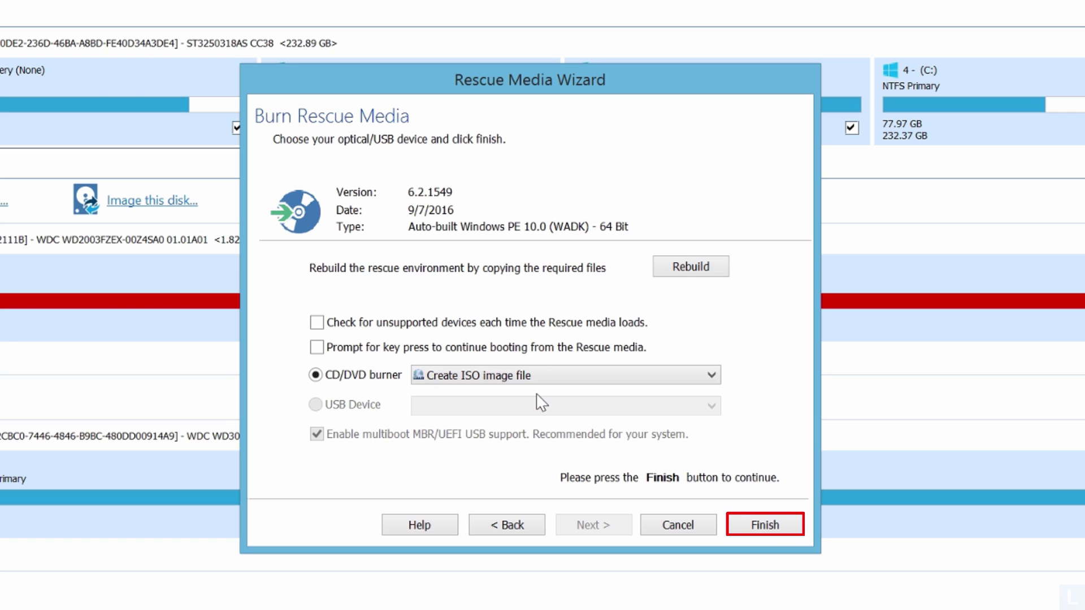
{"action": "left_click", "coordinate": [768, 525]}
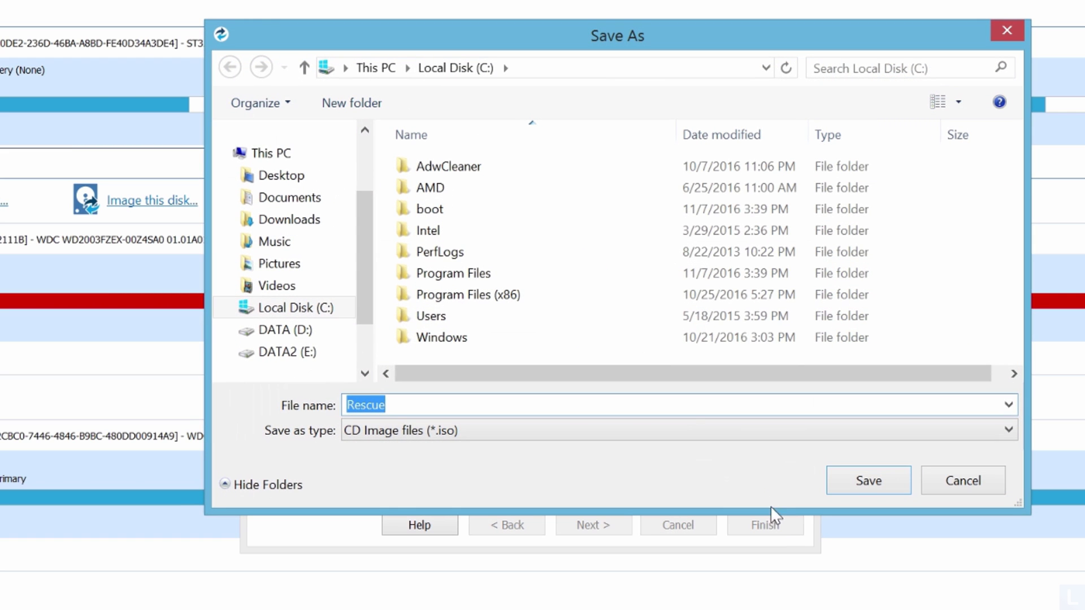
{"action": "left_click", "coordinate": [310, 184]}
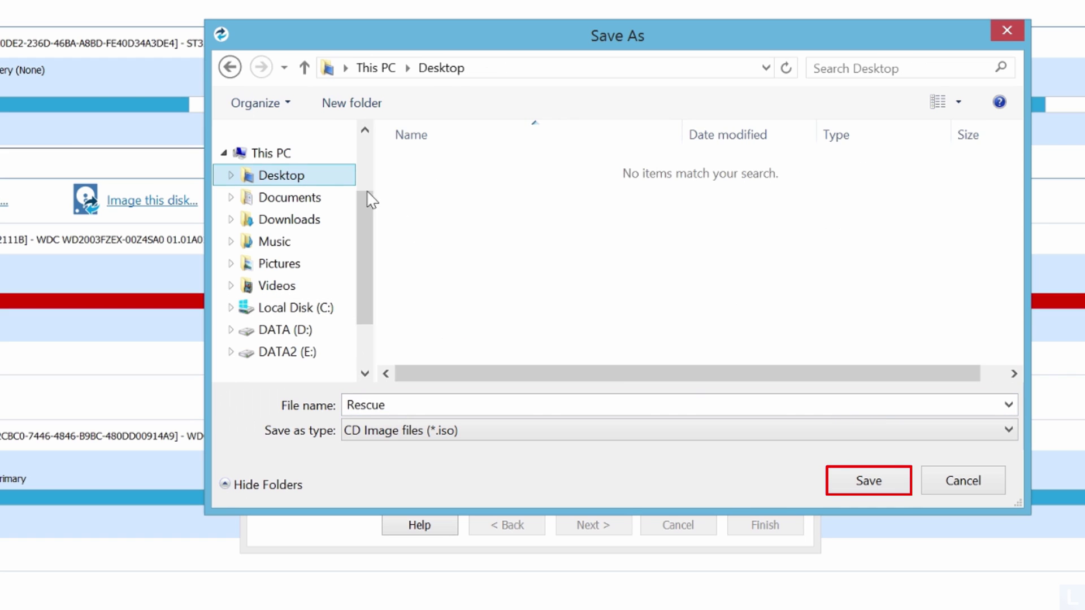
{"action": "left_click", "coordinate": [876, 485]}
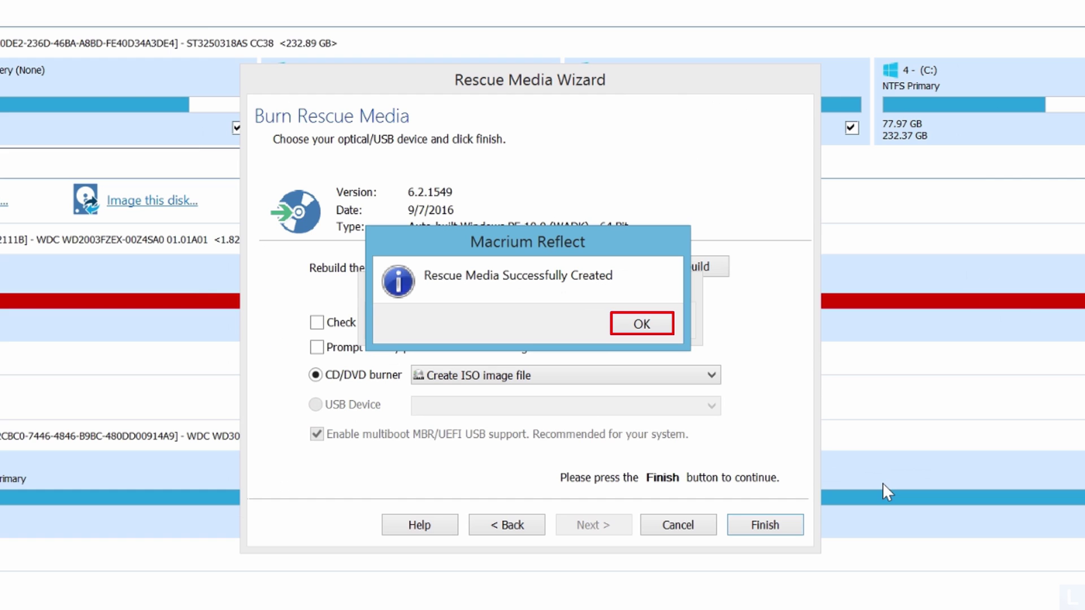
{"action": "left_click", "coordinate": [643, 327]}
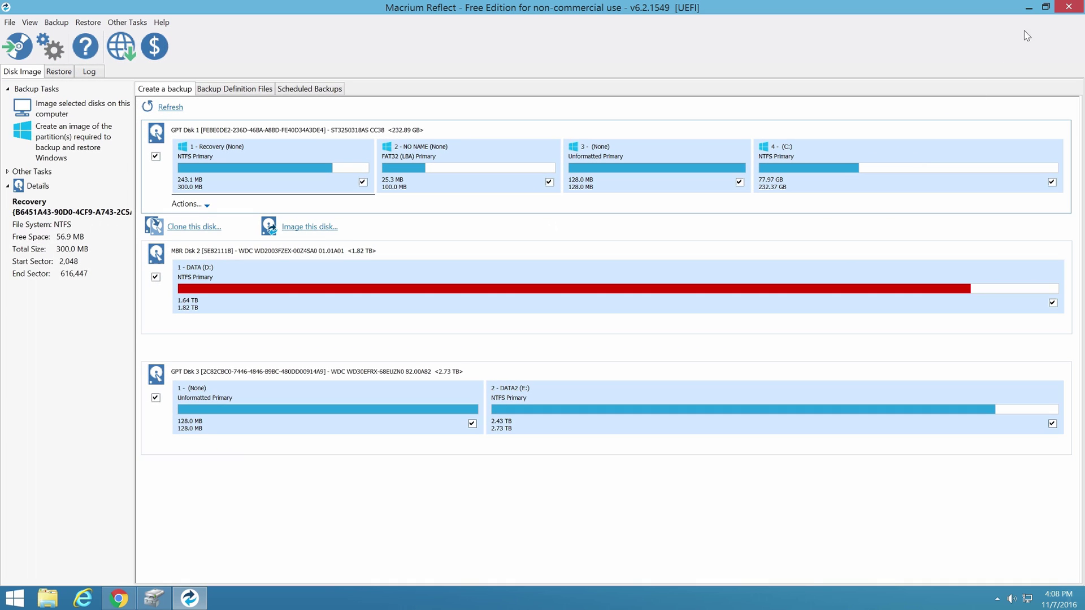
Minimize Reflect, mount Rescue.iso as DVD Drive F:, and list the available USB drives.
{"action": "left_click", "coordinate": [1028, 7]}
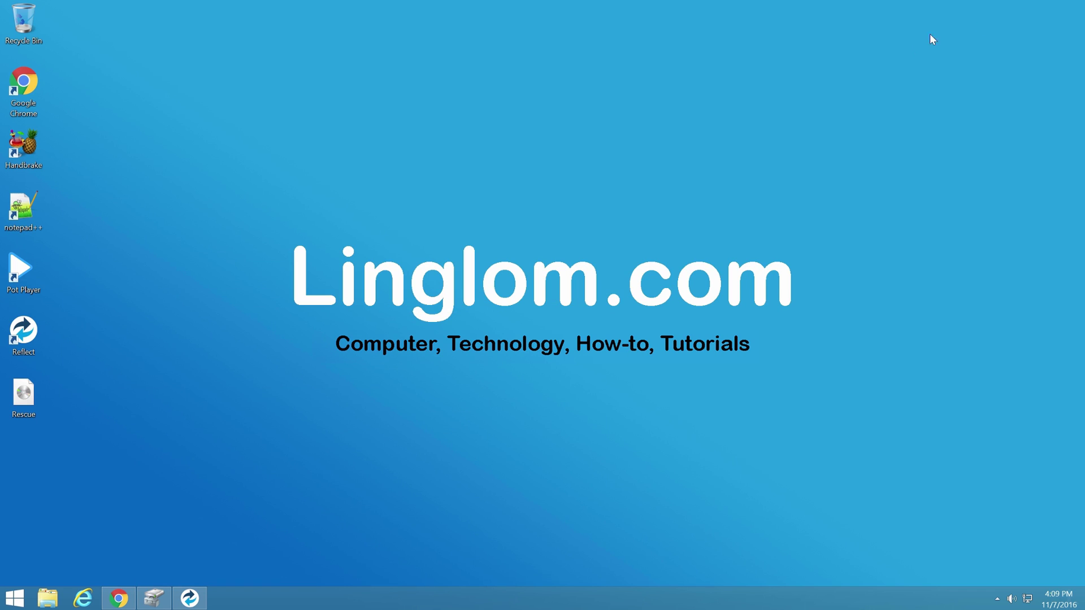
{"action": "double_click", "coordinate": [38, 400]}
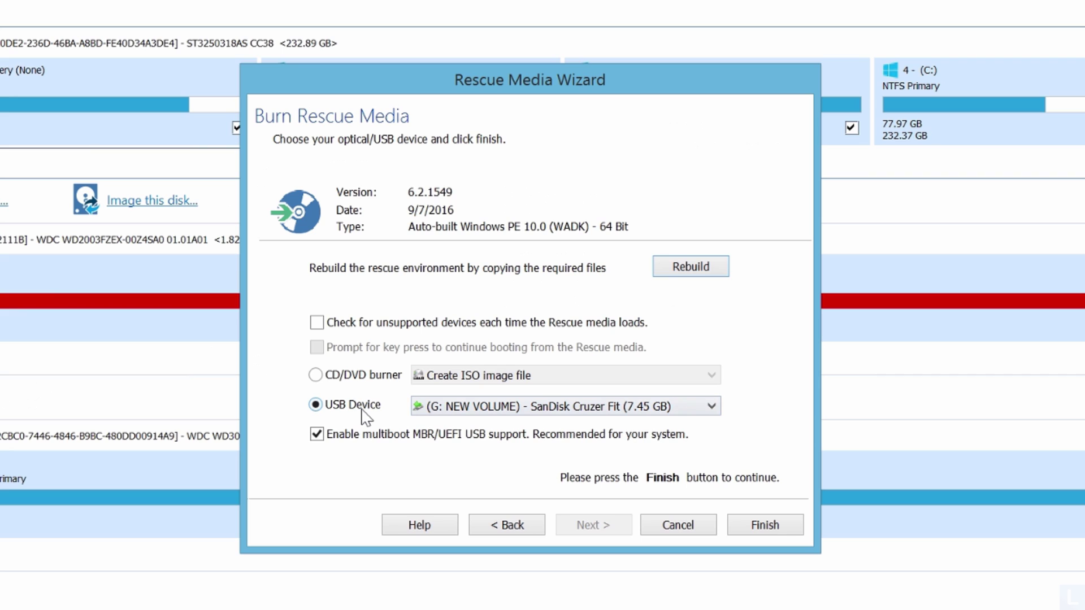
{"action": "left_click", "coordinate": [530, 412]}
Write the rescue media to the SanDisk G: drive, confirm success, and open NEW VOLUME (G:).
{"action": "left_click", "coordinate": [531, 427]}
{"action": "left_click", "coordinate": [789, 534]}
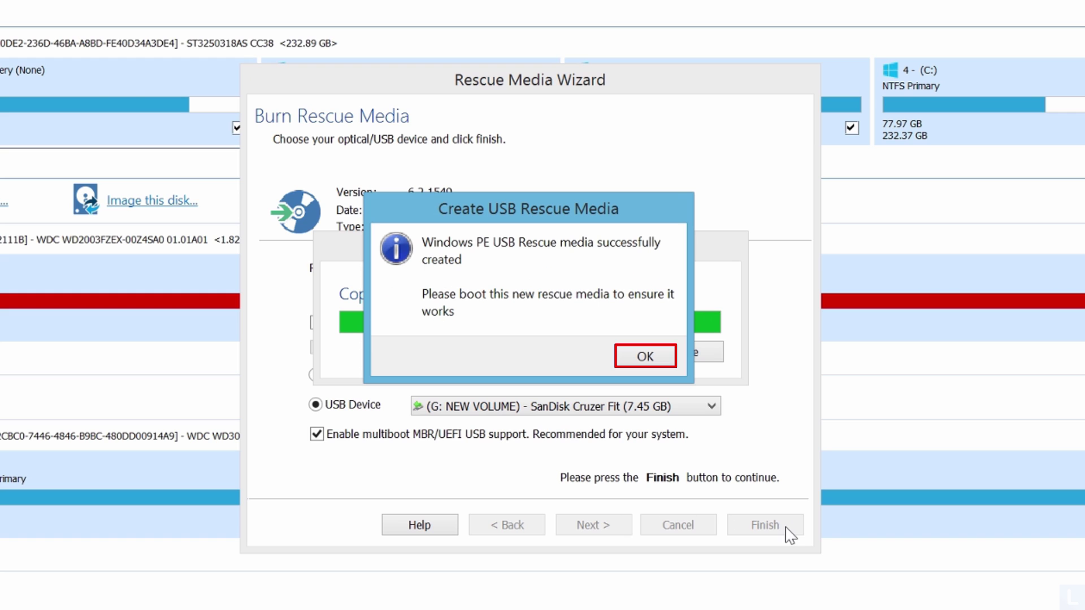
{"action": "left_click", "coordinate": [653, 363]}
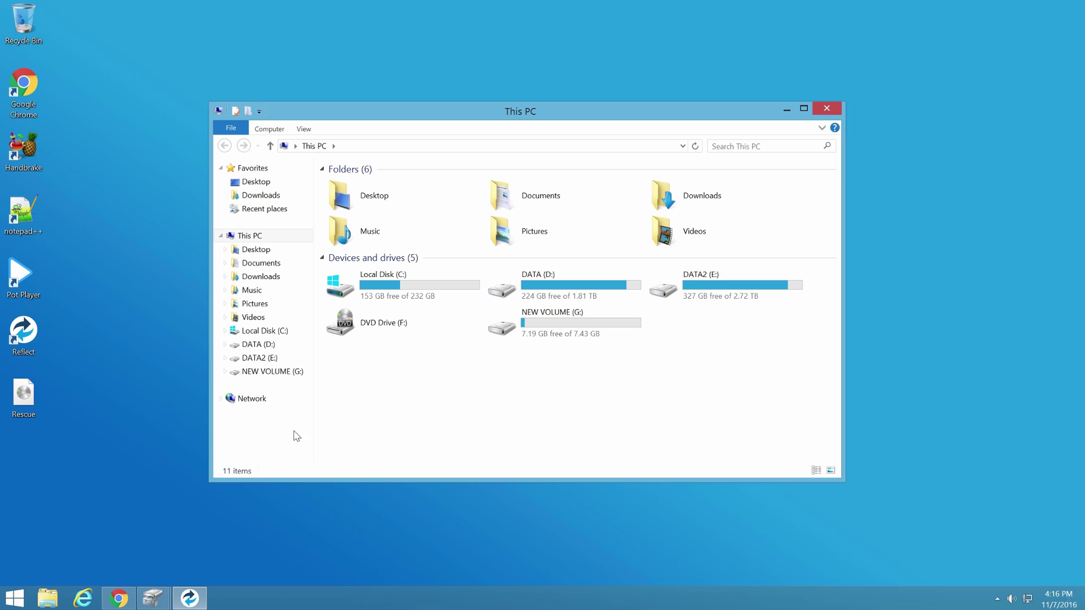
{"action": "double_click", "coordinate": [600, 335]}
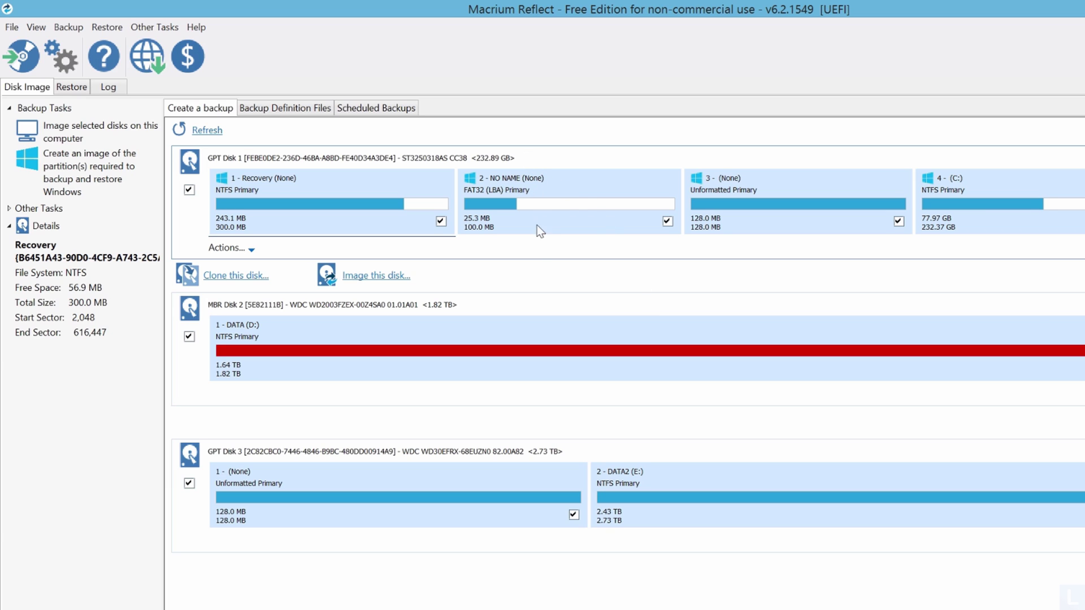
{"action": "left_click", "coordinate": [533, 305]}
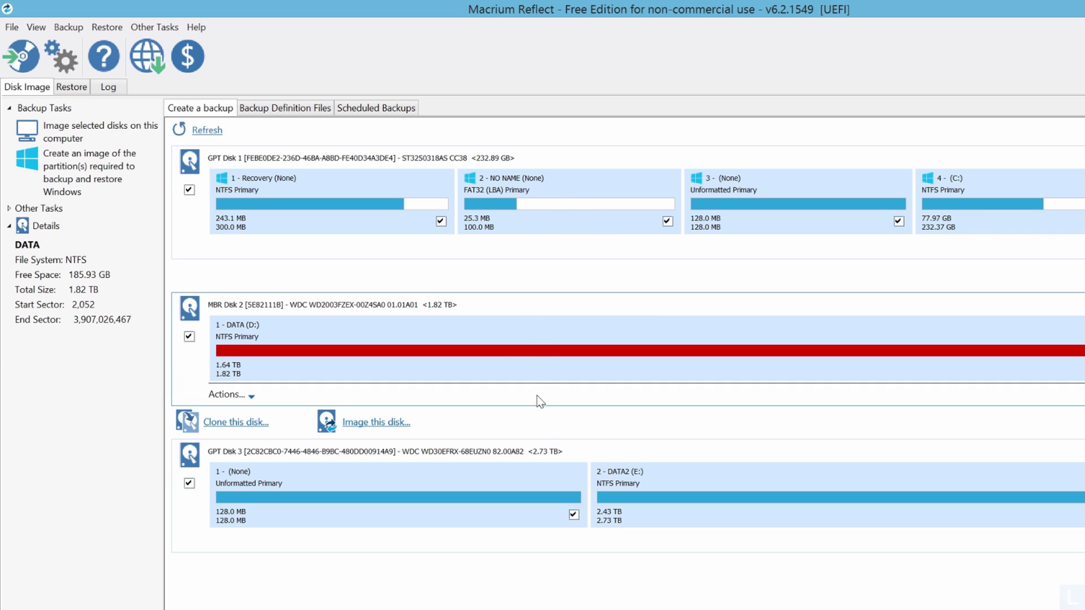
{"action": "left_click", "coordinate": [545, 454]}
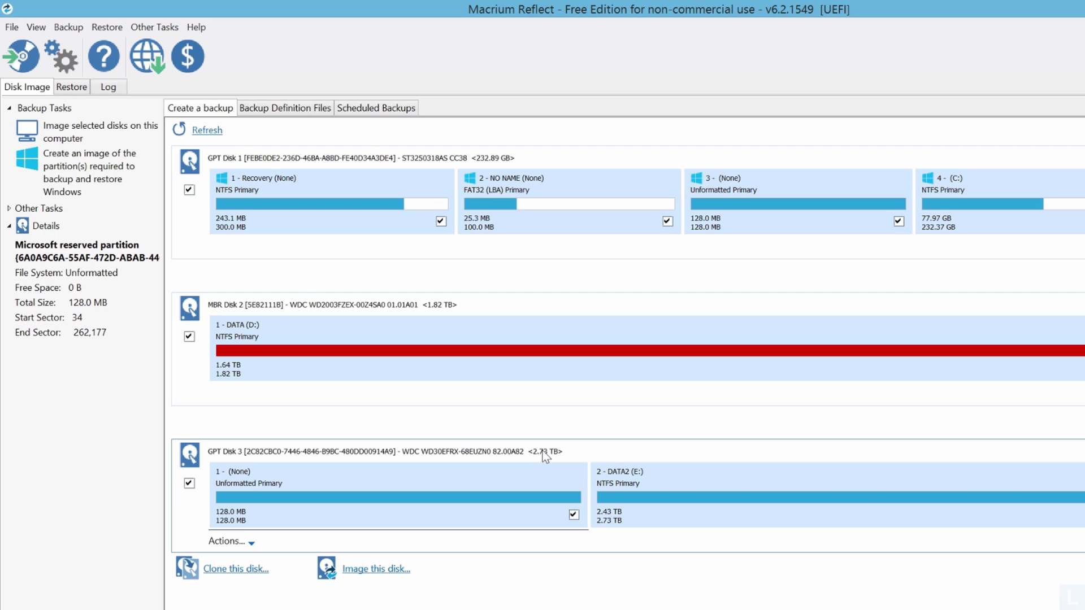
{"action": "left_click", "coordinate": [531, 162]}
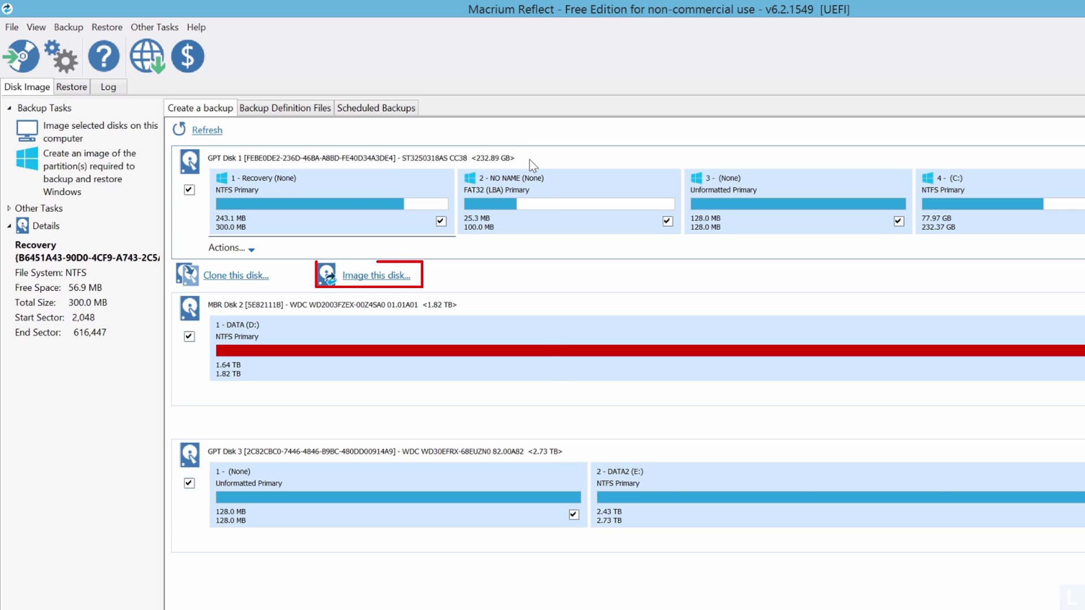
Start a Disk 1 image and save it to a new Backup folder on DATA2 (E:).
{"action": "left_click", "coordinate": [389, 280]}
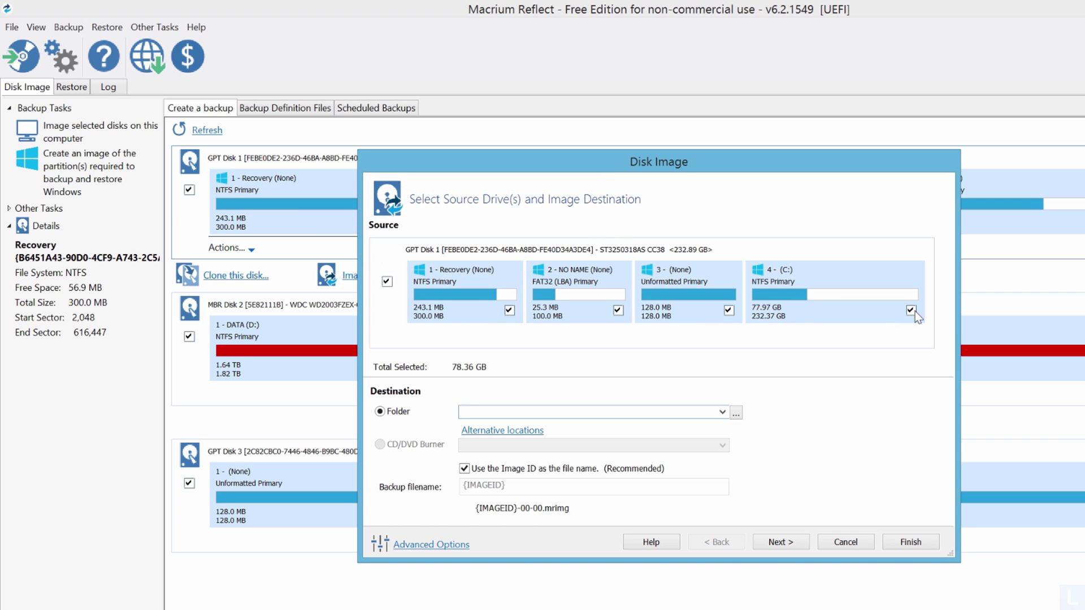
{"action": "left_click", "coordinate": [740, 414]}
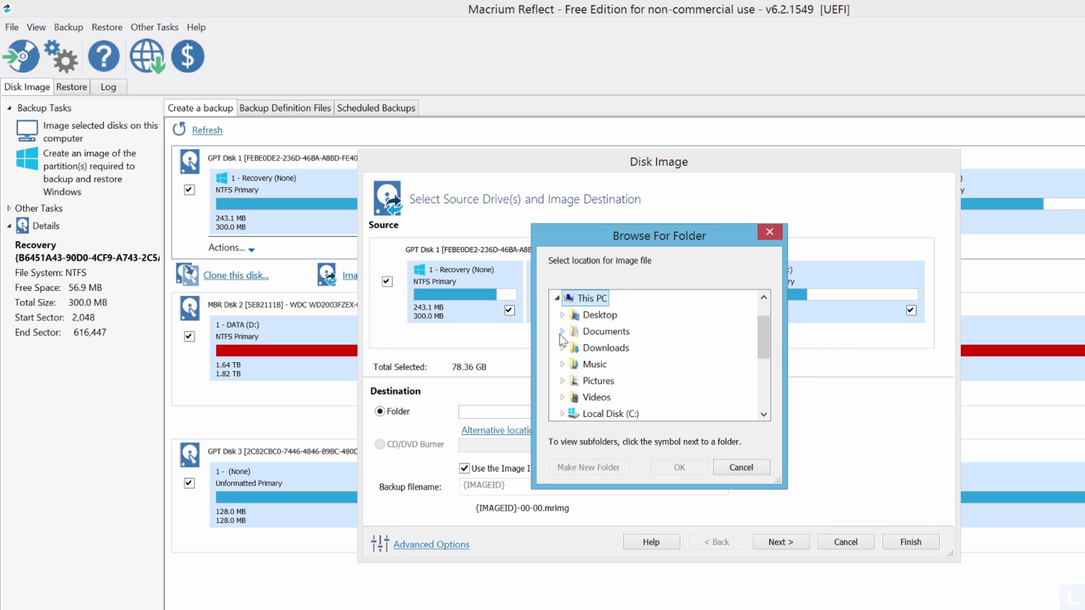
{"action": "scroll", "coordinate": [599, 368], "scroll_direction": "down", "scroll_amount": 1}
{"action": "double_click", "coordinate": [599, 401]}
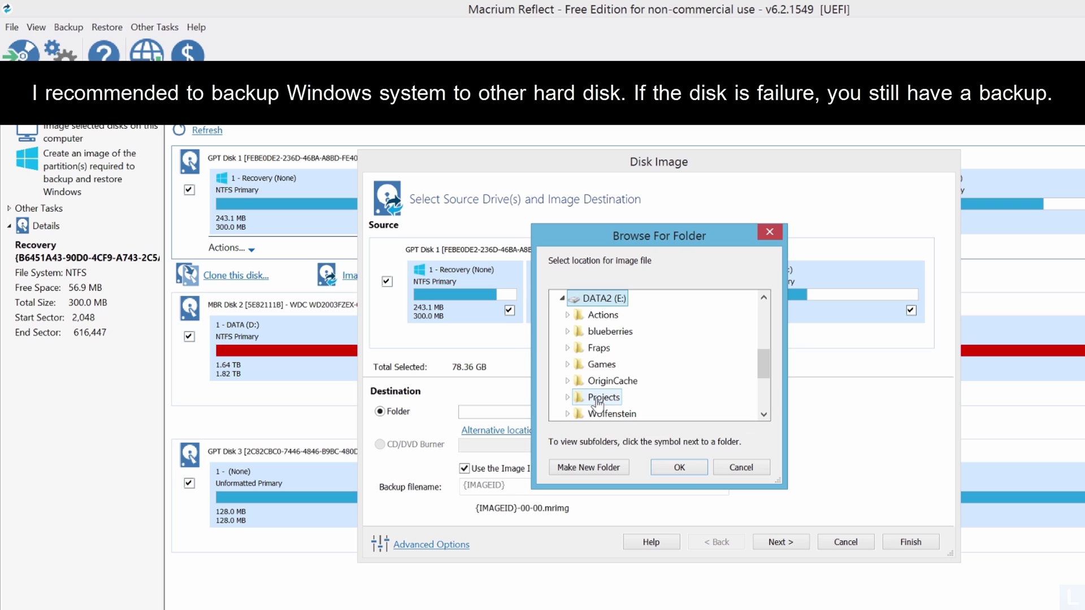
{"action": "left_click", "coordinate": [611, 473]}
{"action": "type", "text": "Backup"}
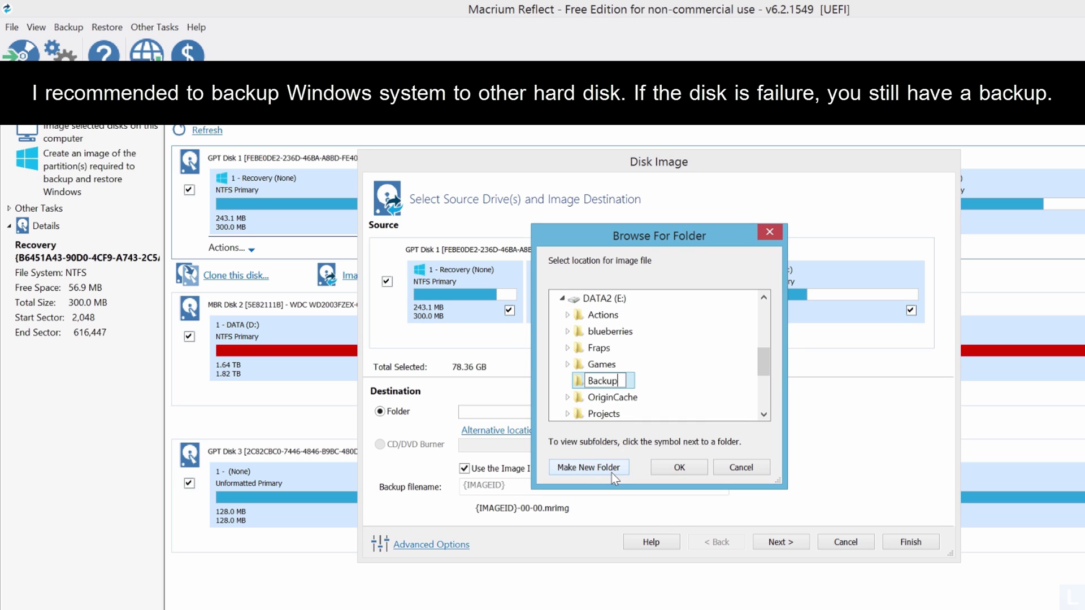
{"action": "key", "text": "Return"}
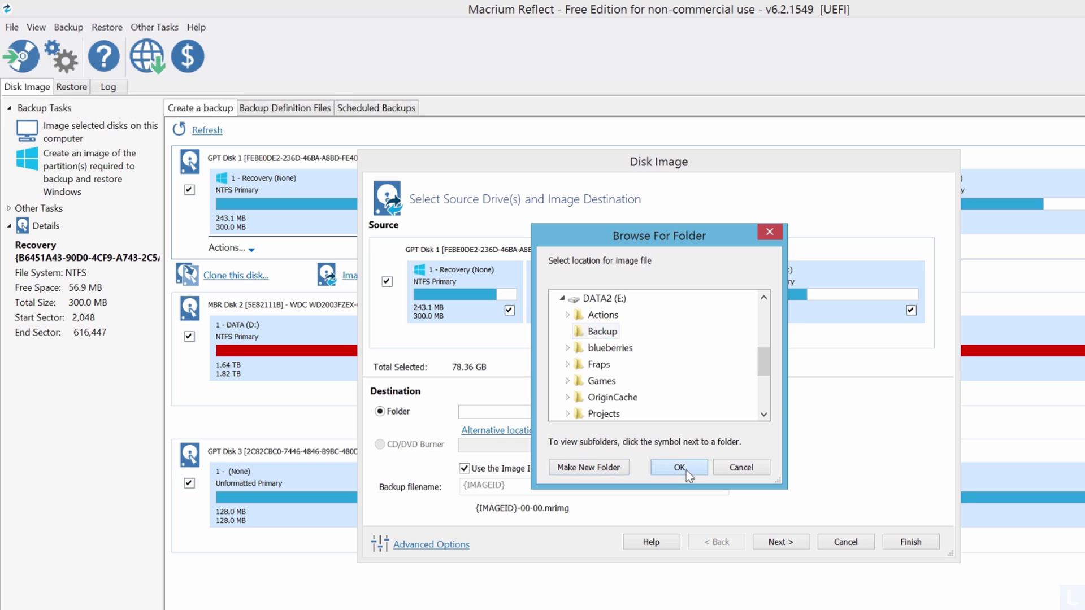
{"action": "left_click", "coordinate": [683, 469]}
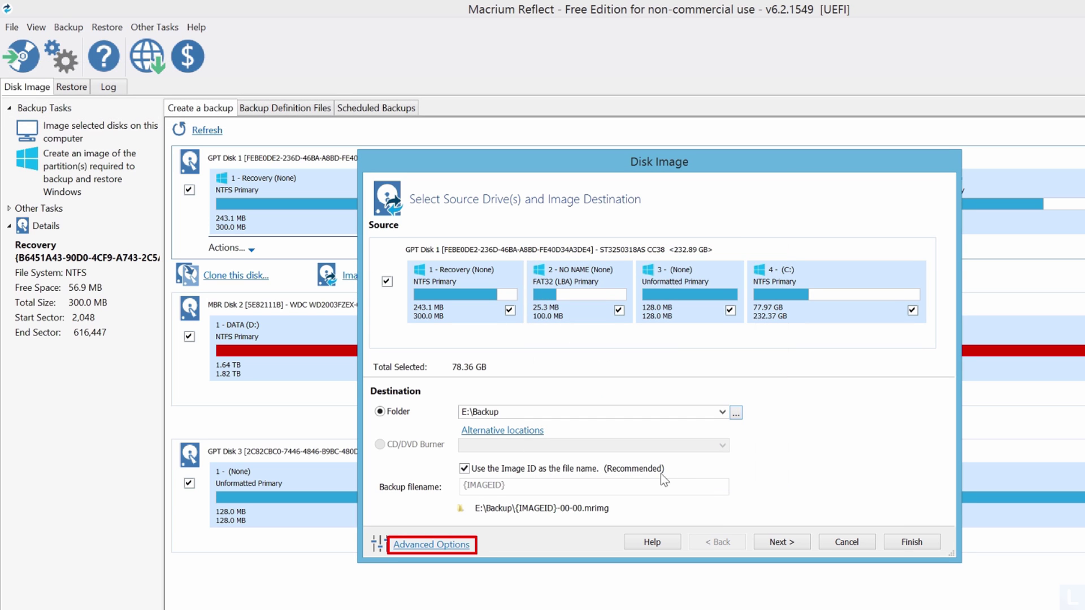
{"action": "left_click", "coordinate": [459, 548]}
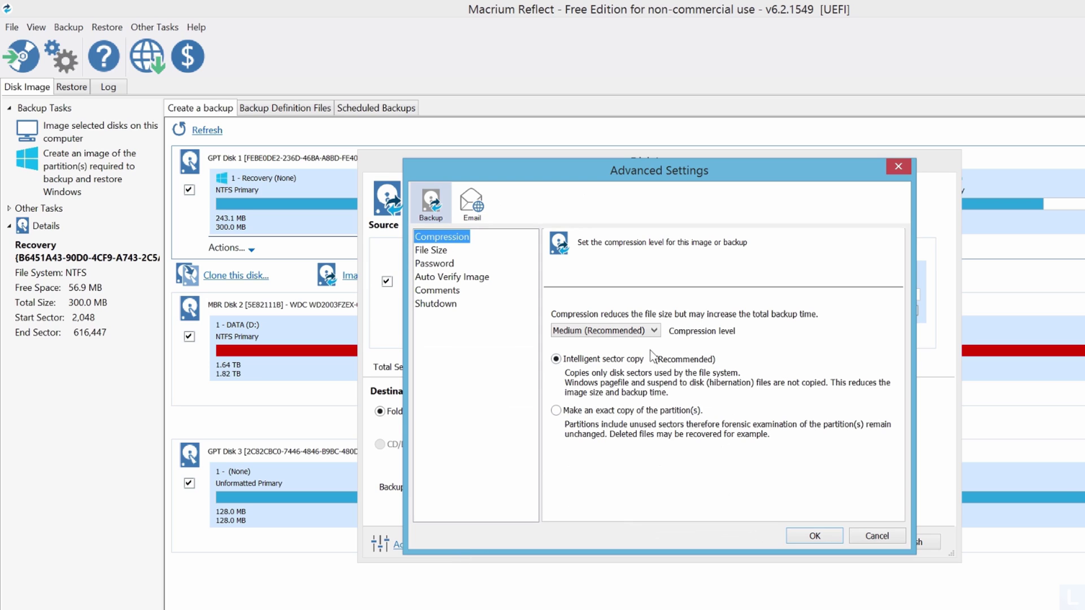
{"action": "left_click", "coordinate": [656, 334]}
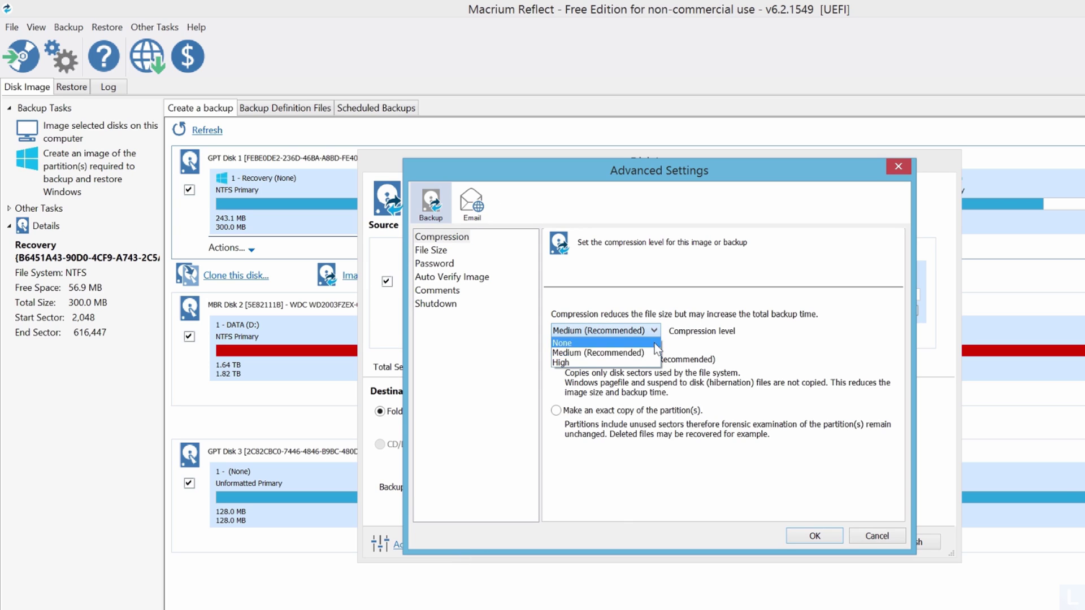
{"action": "left_click", "coordinate": [652, 351]}
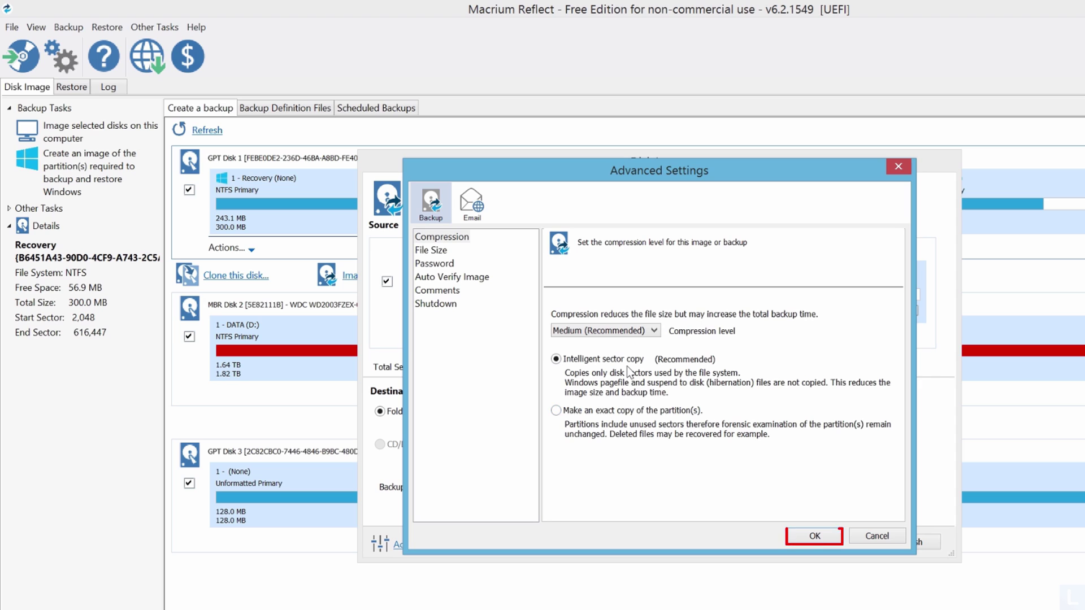
{"action": "left_click", "coordinate": [823, 534]}
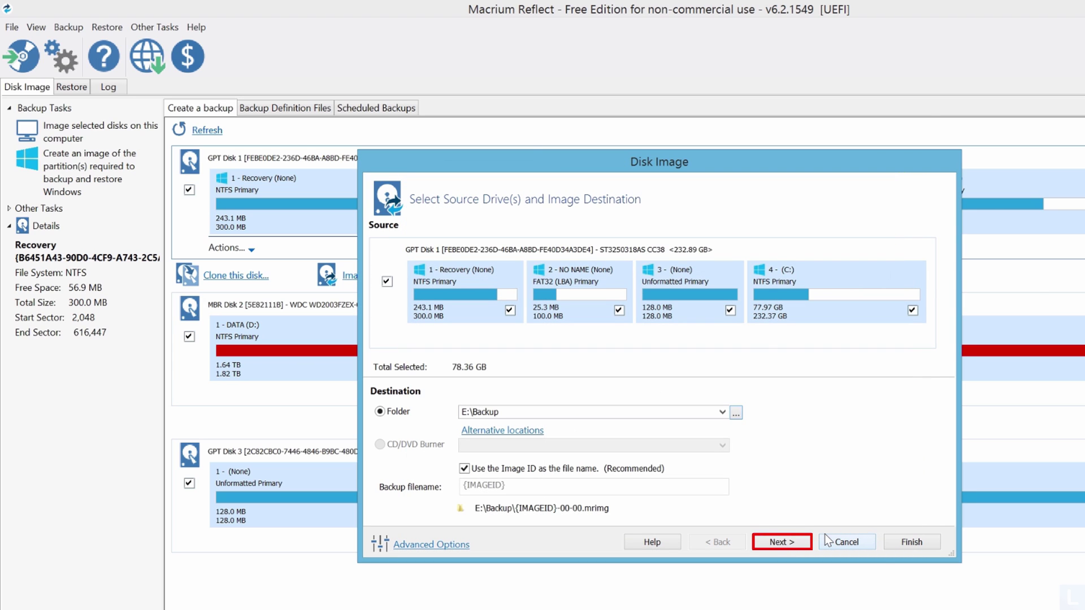
Go through the backup plan and summary pages and finish the Disk Image wizard.
{"action": "left_click", "coordinate": [793, 545]}
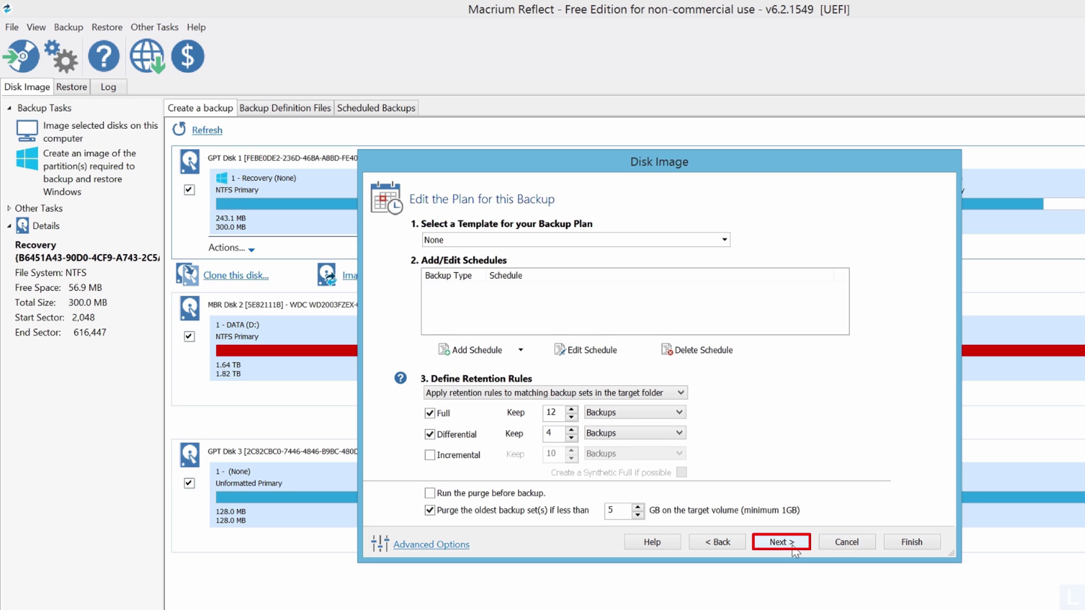
{"action": "left_click", "coordinate": [794, 545]}
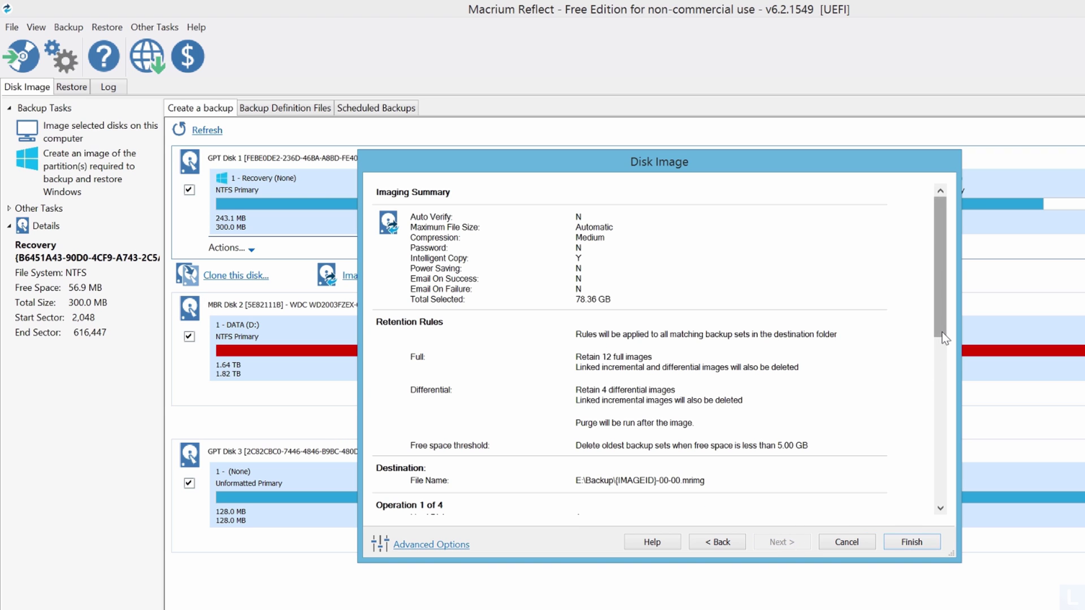
{"action": "left_click_drag", "start_coordinate": [942, 332], "coordinate": [942, 507]}
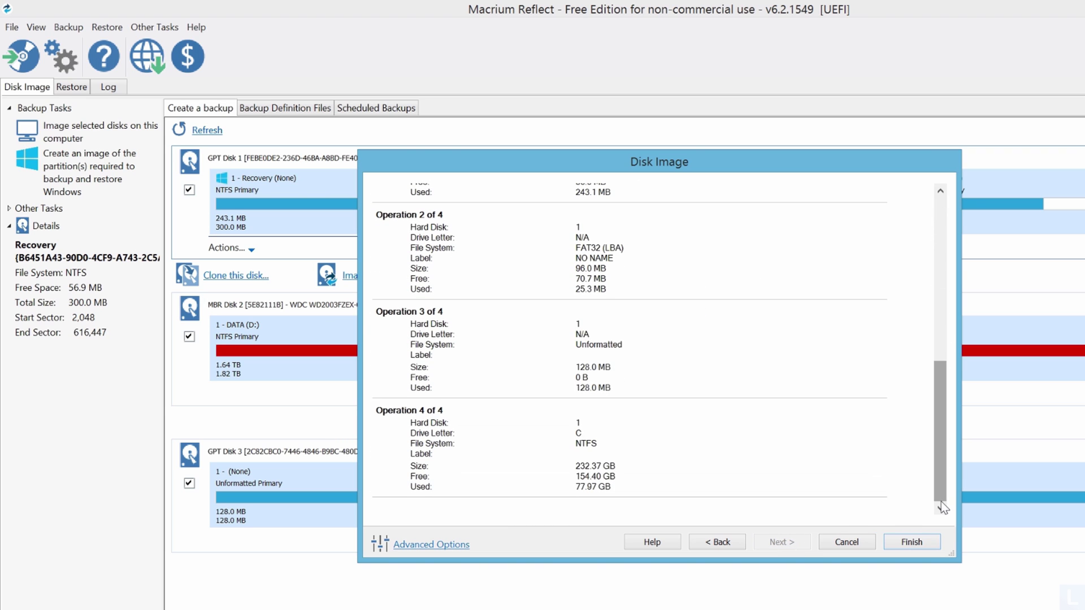
{"action": "left_click", "coordinate": [910, 543]}
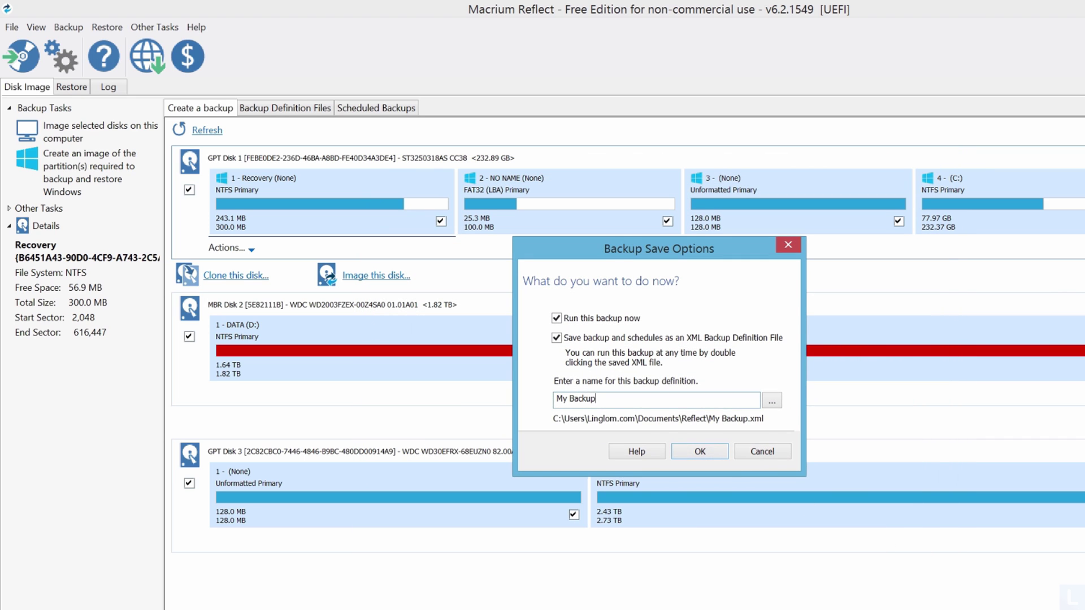
{"action": "left_click_drag", "start_coordinate": [597, 398], "coordinate": [548, 398]}
Save the definition as 'Backup system #1', run the image, and close the completed backup.
{"action": "type", "text": "Backup system #1"}
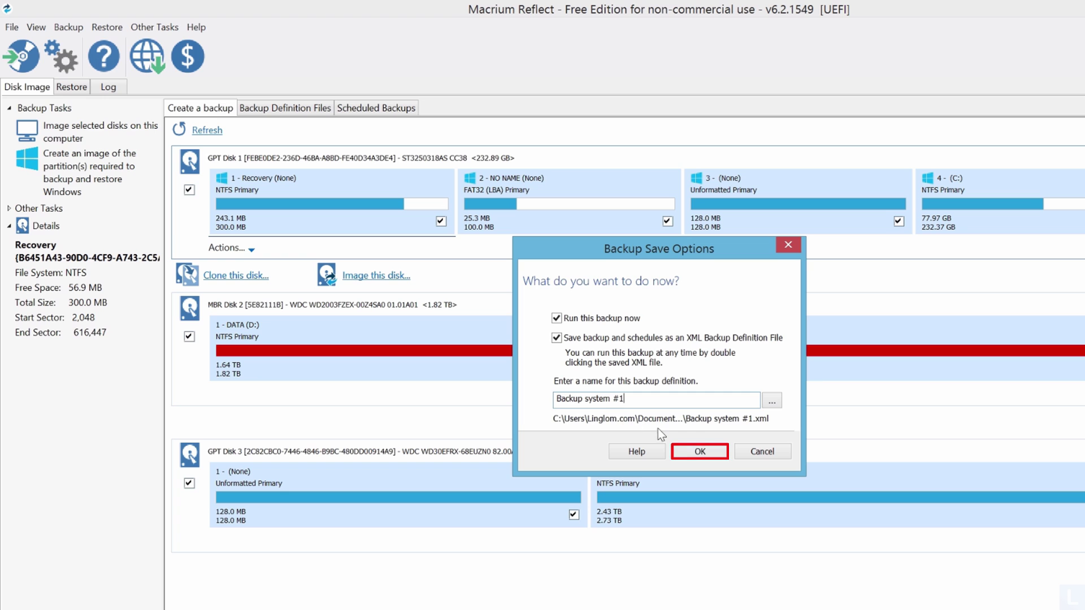
{"action": "left_click", "coordinate": [699, 451]}
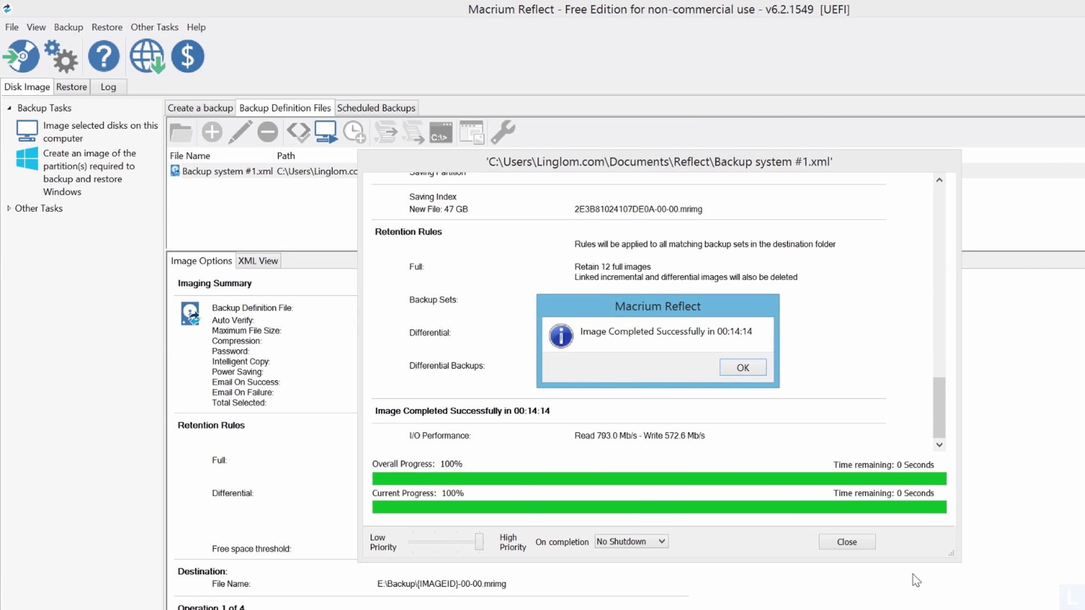
{"action": "left_click", "coordinate": [765, 369]}
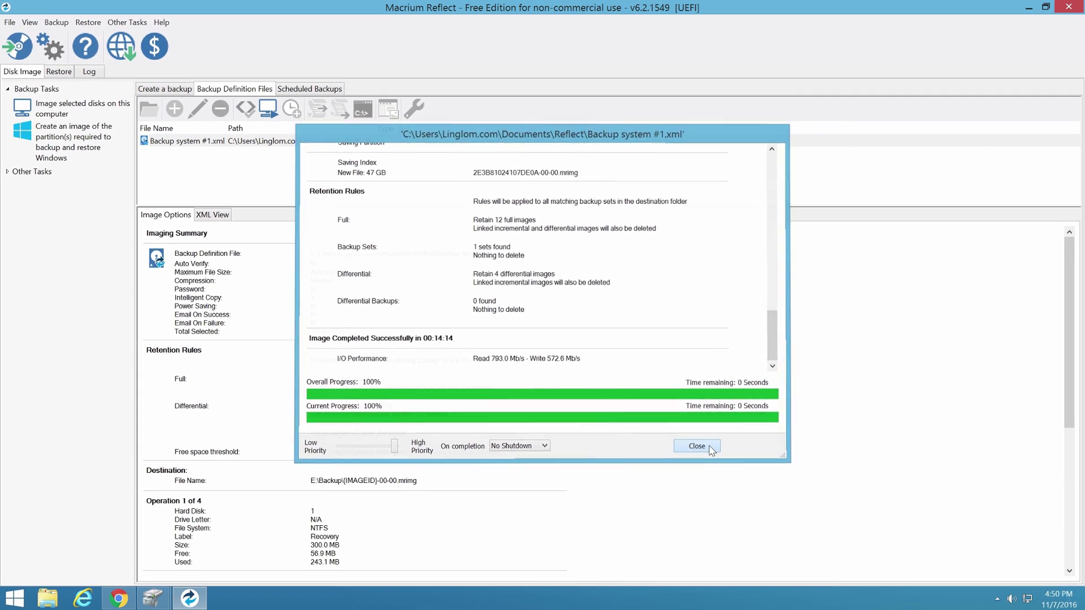
{"action": "left_click", "coordinate": [761, 487]}
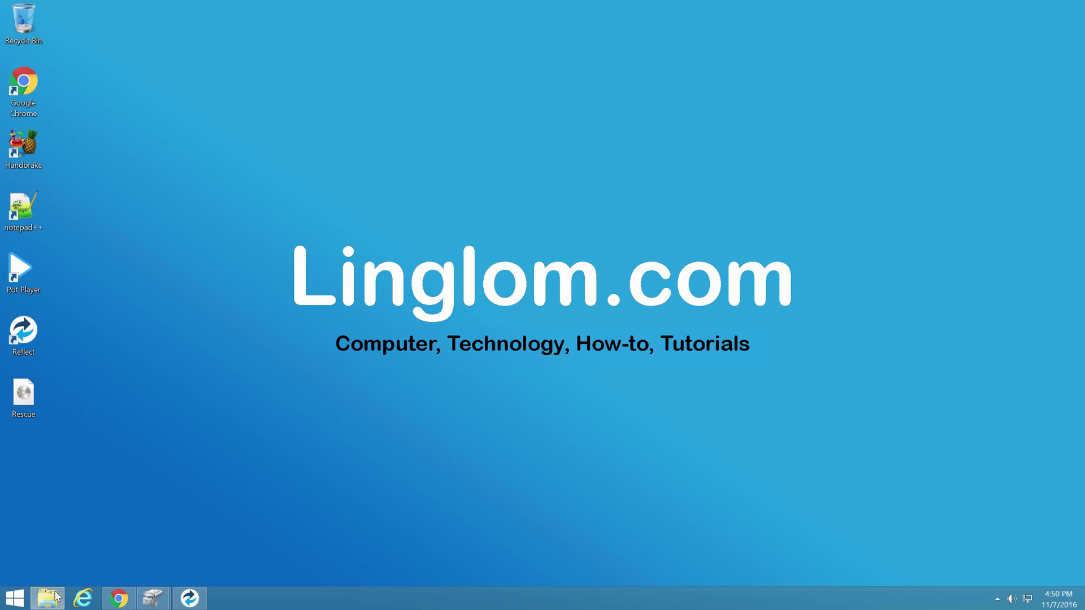
{"action": "left_click", "coordinate": [55, 597]}
Check the new image in E:\Backup and approve Macrium Reflect's administrator prompt.
{"action": "double_click", "coordinate": [751, 303]}
{"action": "double_click", "coordinate": [567, 201]}
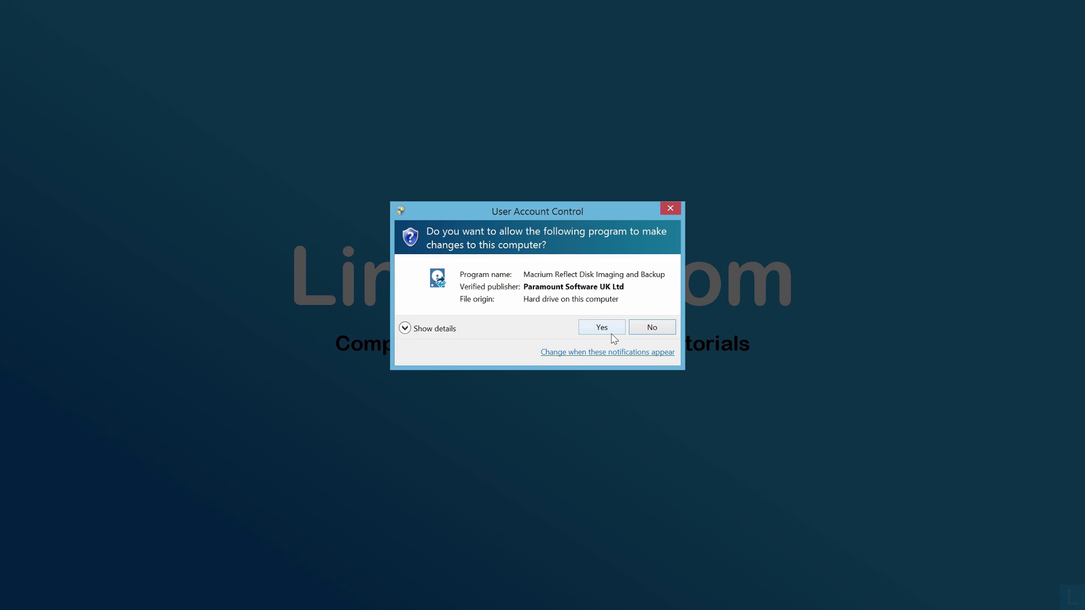
{"action": "left_click", "coordinate": [611, 333]}
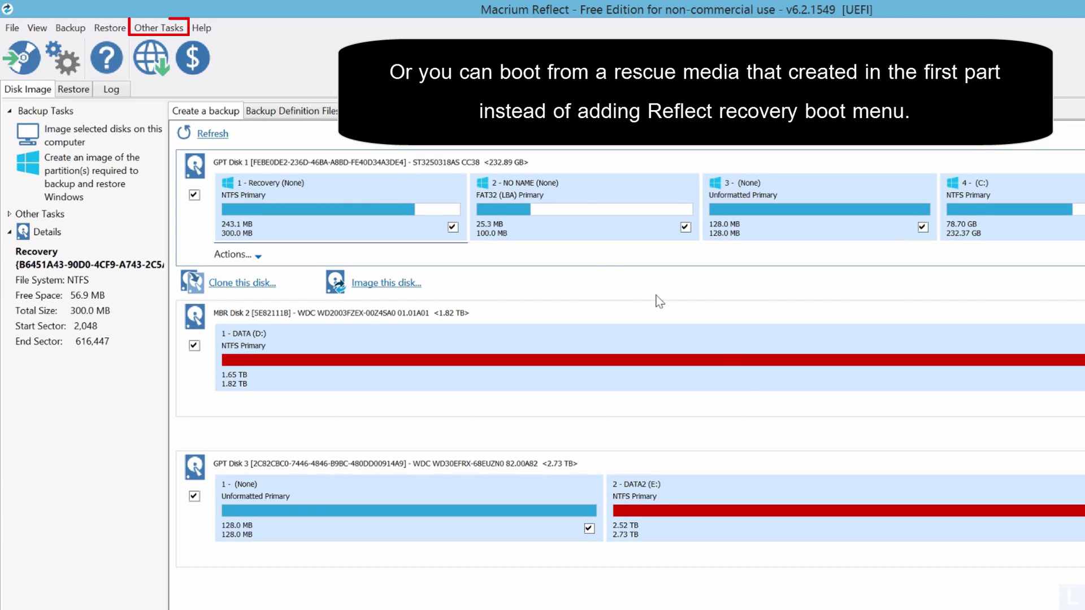
Add the Windows PE 10.0 (64 Bit) recovery boot menu option from Other Tasks.
{"action": "left_click", "coordinate": [164, 30]}
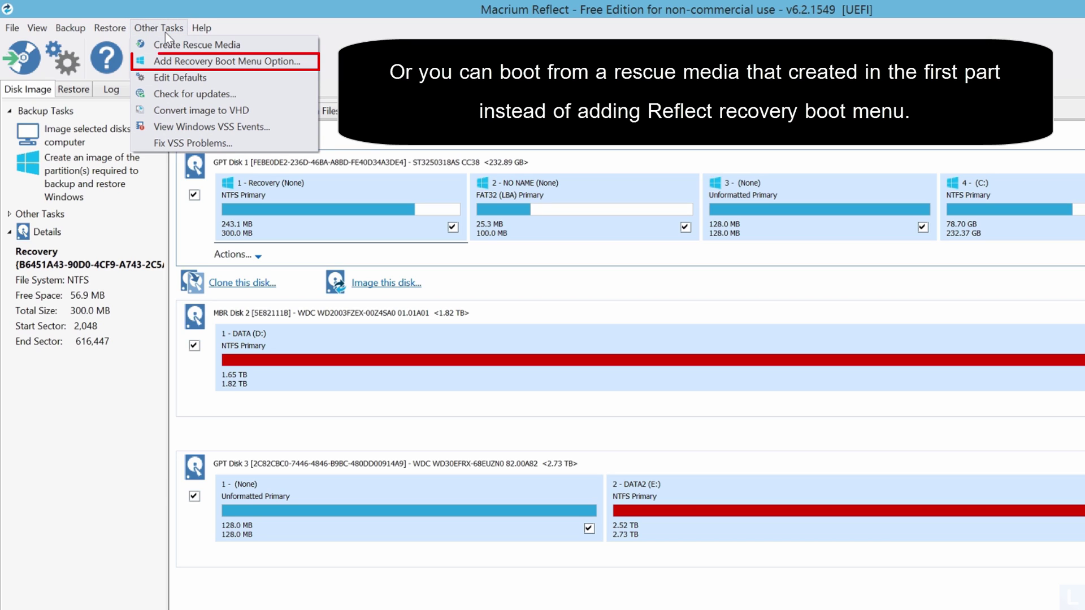
{"action": "left_click", "coordinate": [207, 63]}
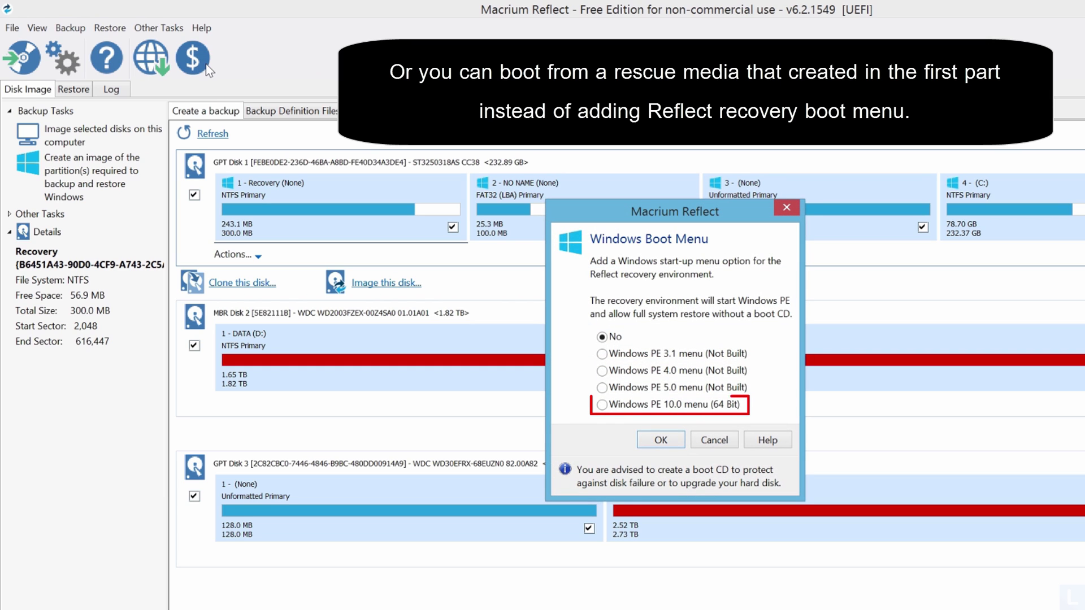
{"action": "left_click", "coordinate": [656, 407]}
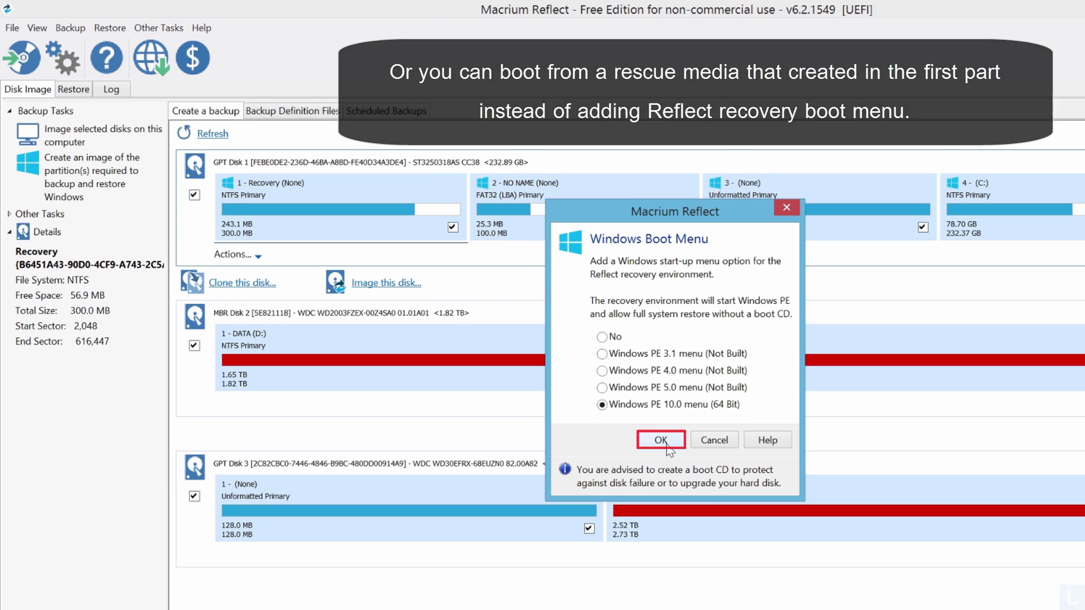
{"action": "left_click", "coordinate": [666, 445]}
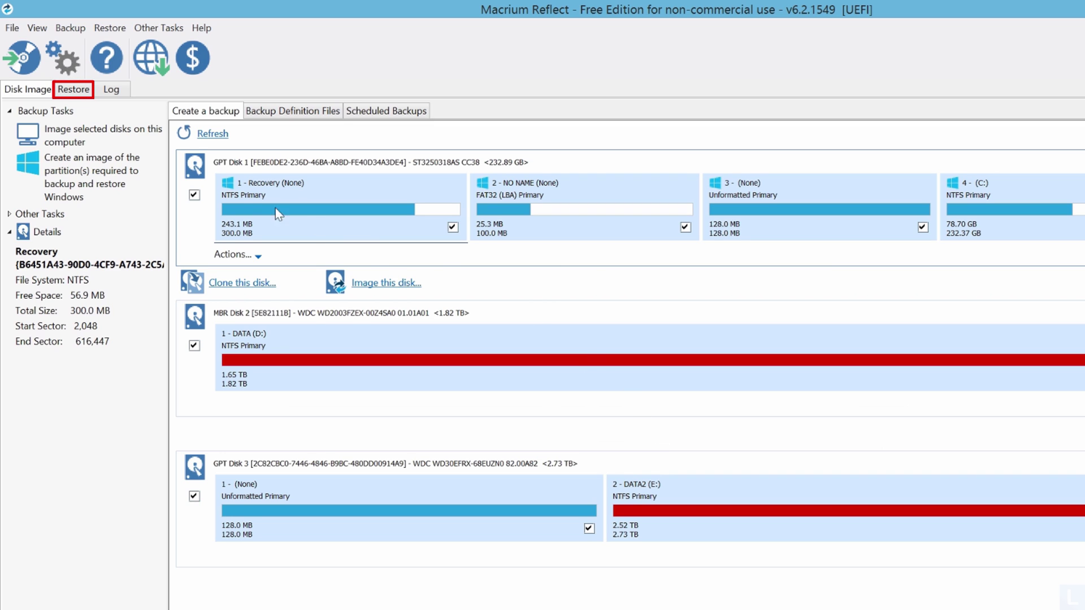
In the restore view, select the older 2E3B81024107DE0A image.
{"action": "left_click", "coordinate": [85, 93]}
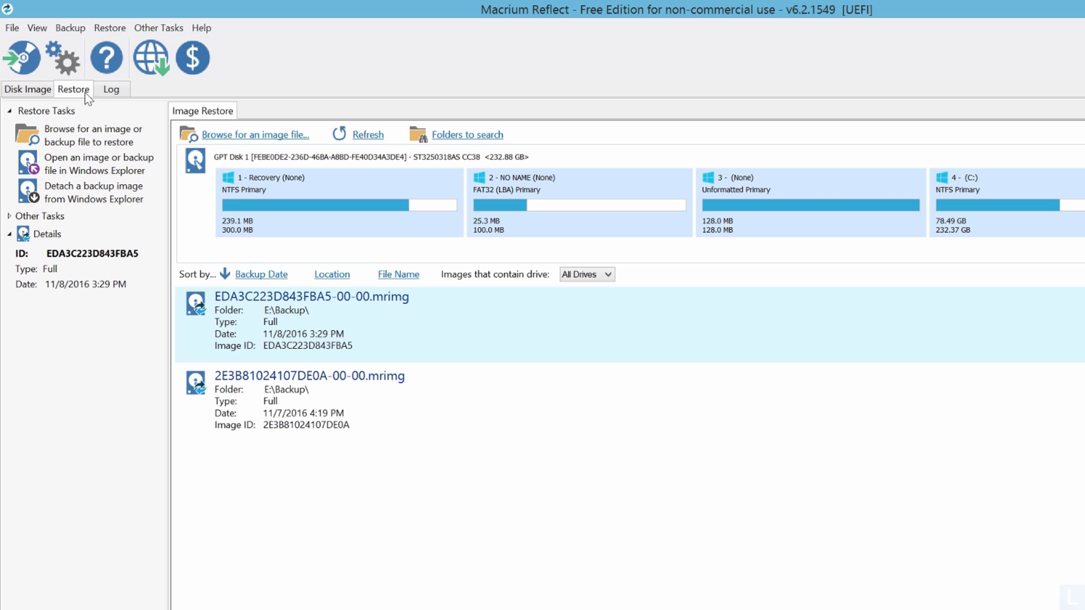
{"action": "mouse_move", "coordinate": [569, 331]}
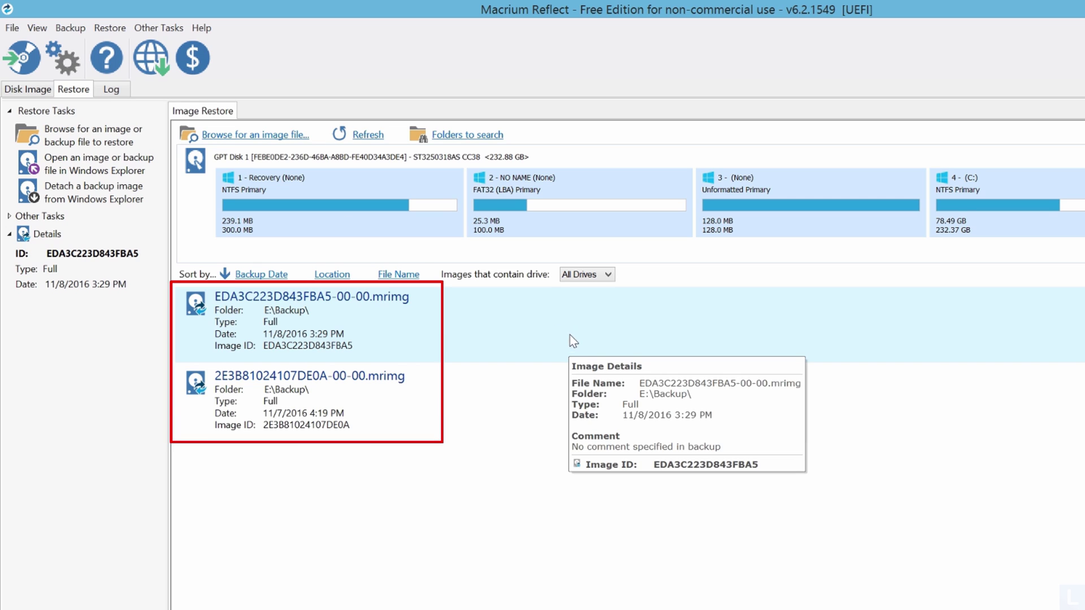
{"action": "left_click", "coordinate": [569, 393]}
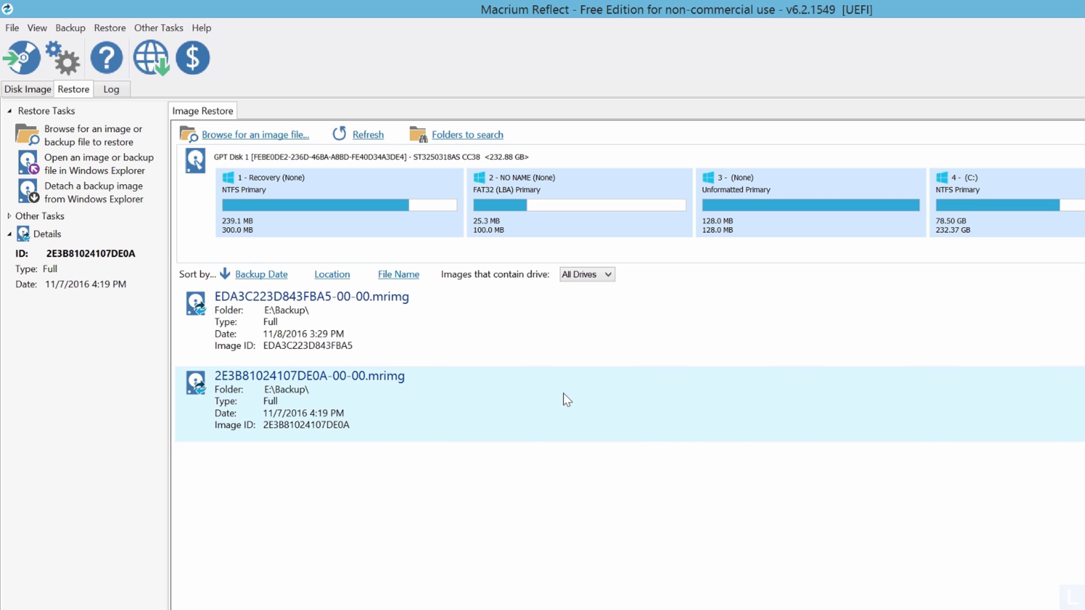
{"action": "mouse_move", "coordinate": [564, 394]}
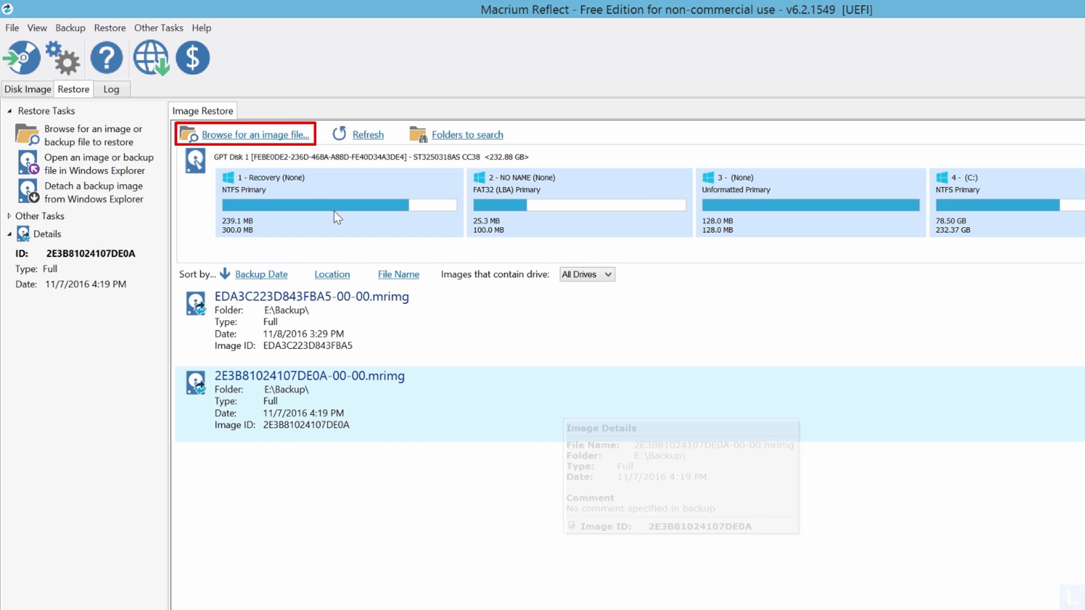
Browse to E:\Backup and load 2E3B81024107DE0A-00-00.mrimg for restoring.
{"action": "left_click", "coordinate": [274, 139]}
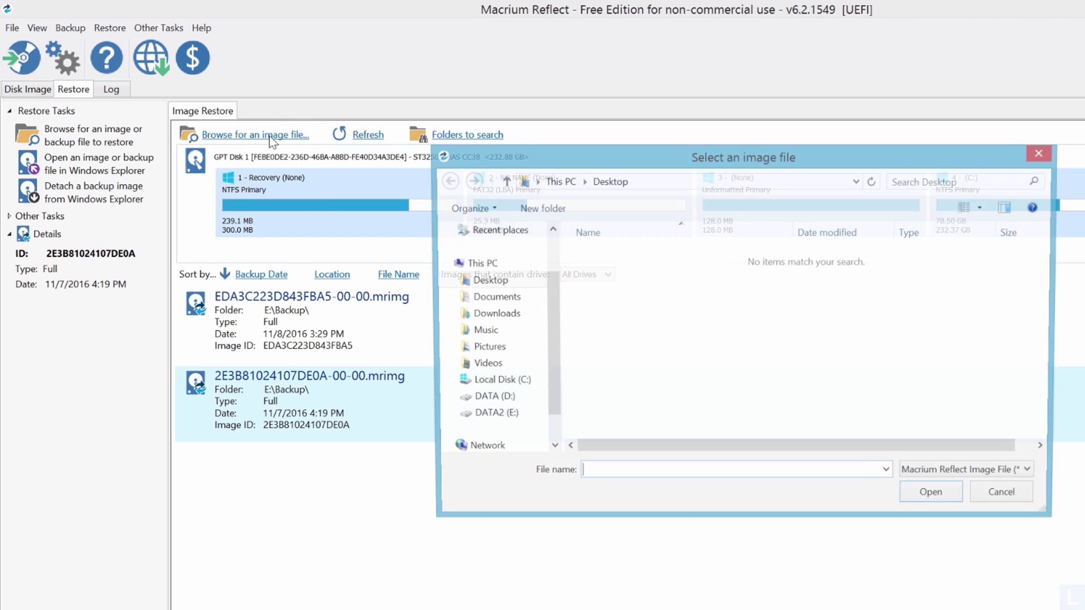
{"action": "left_click", "coordinate": [483, 416]}
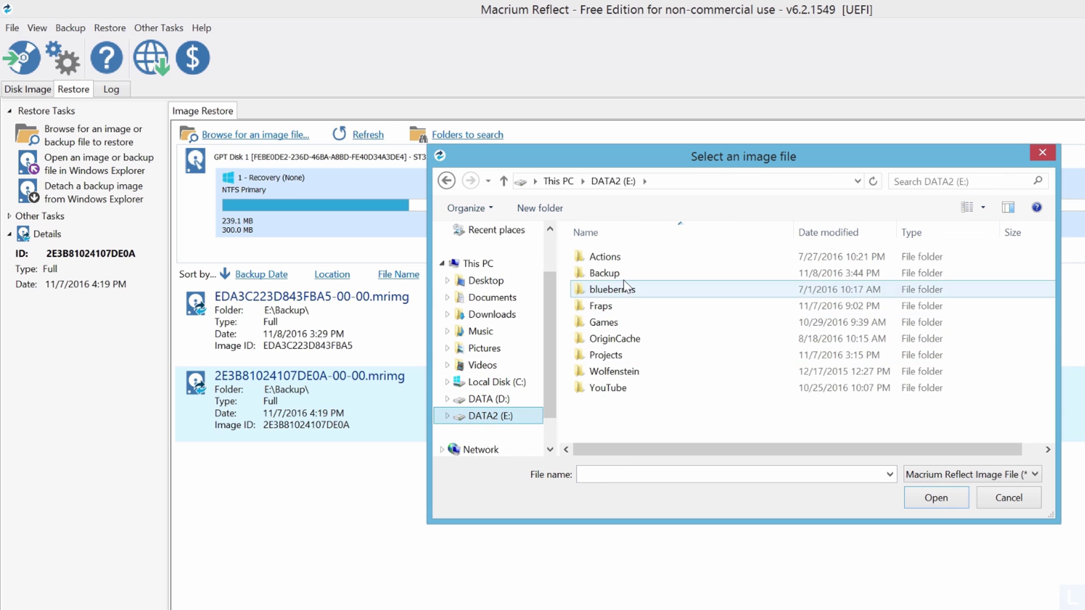
{"action": "double_click", "coordinate": [608, 273]}
{"action": "left_click", "coordinate": [695, 260]}
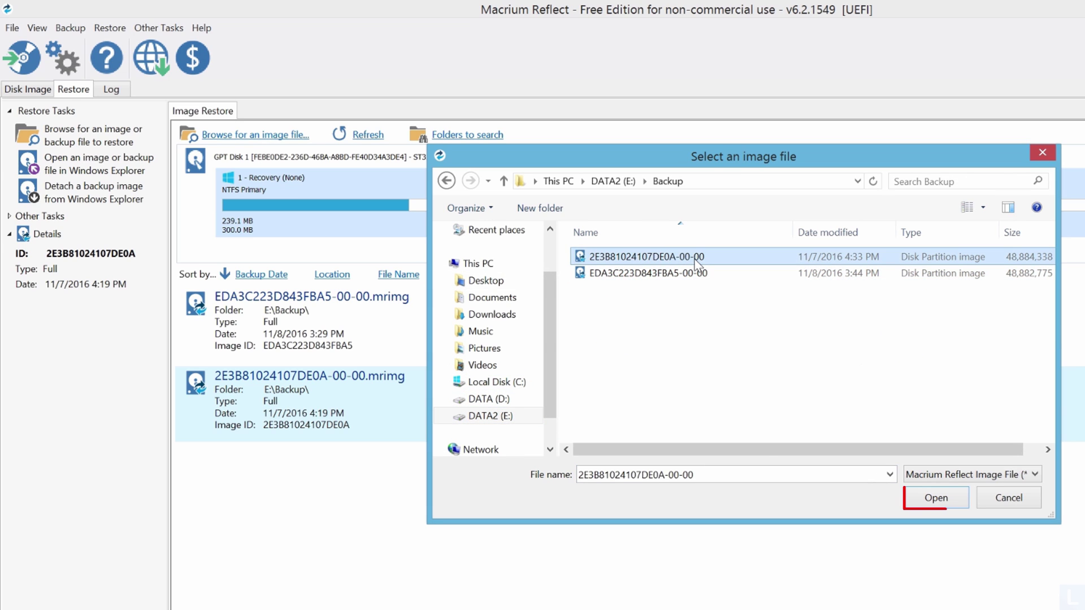
{"action": "left_click", "coordinate": [934, 507]}
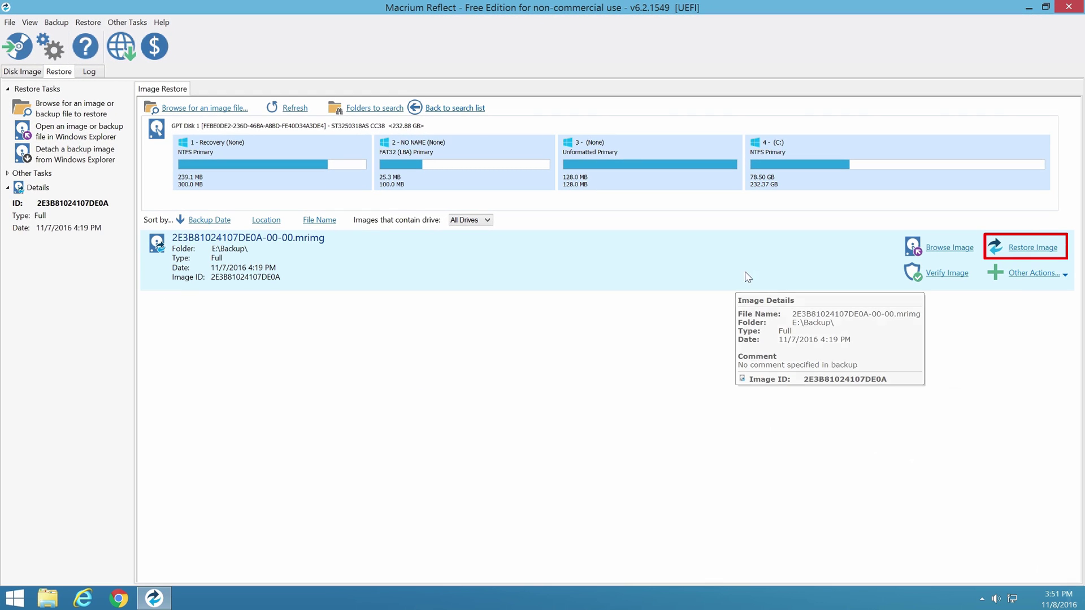
Restore the image to GPT Disk 1, copying all four partitions, and reach the Restore Summary.
{"action": "left_click", "coordinate": [1043, 256]}
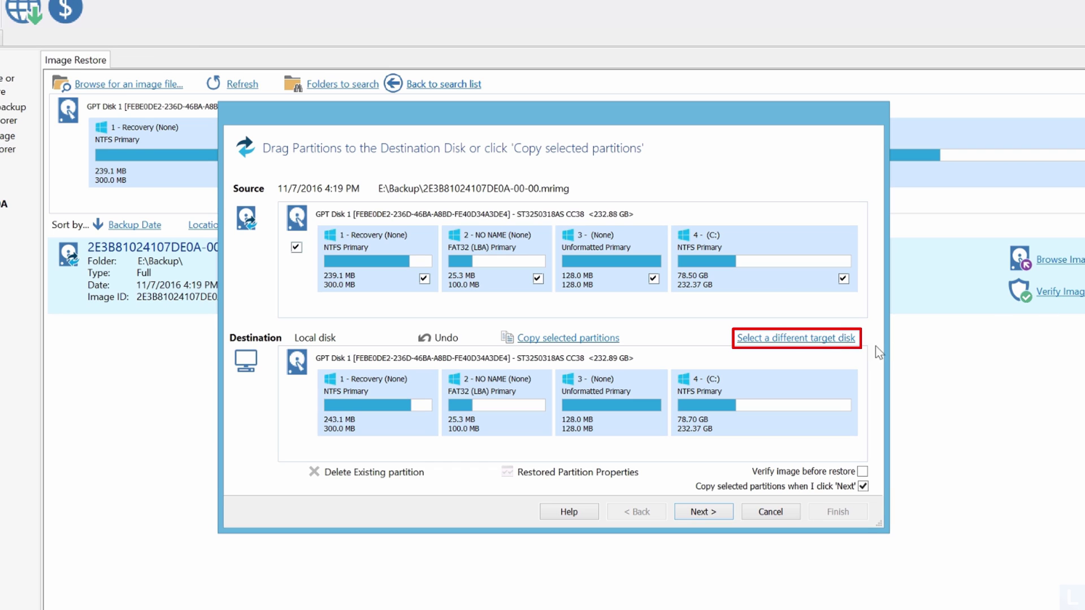
{"action": "left_click", "coordinate": [800, 339]}
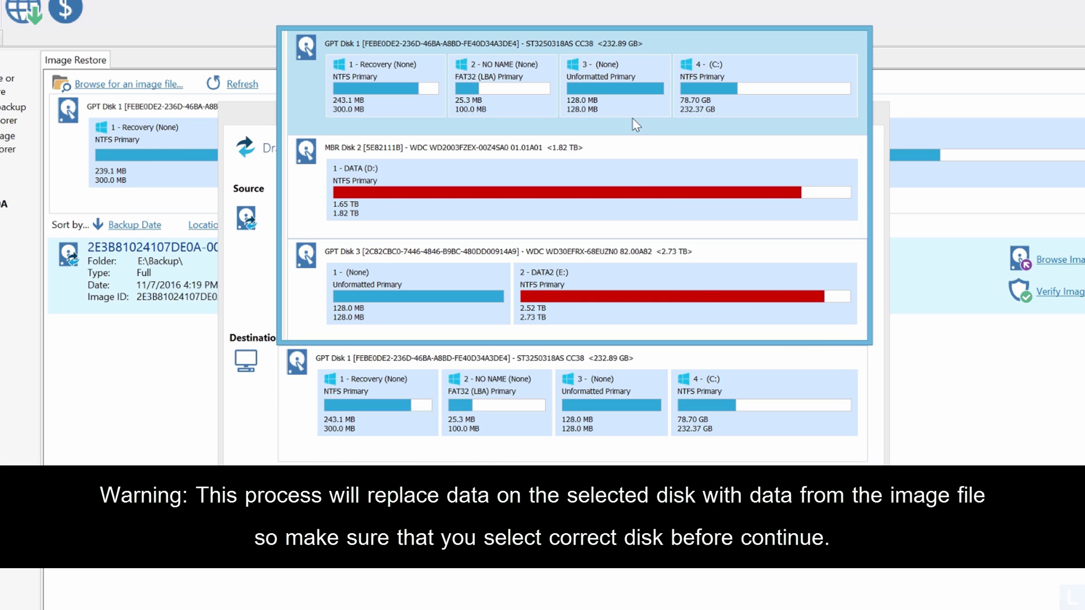
{"action": "left_click", "coordinate": [638, 49]}
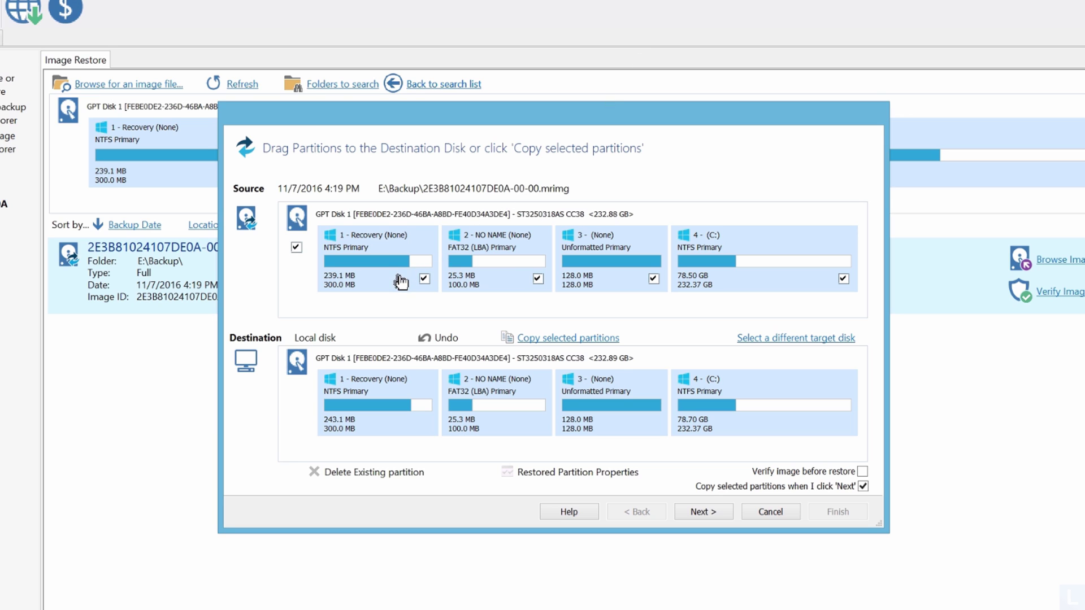
{"action": "left_click_drag", "start_coordinate": [403, 279], "coordinate": [399, 412]}
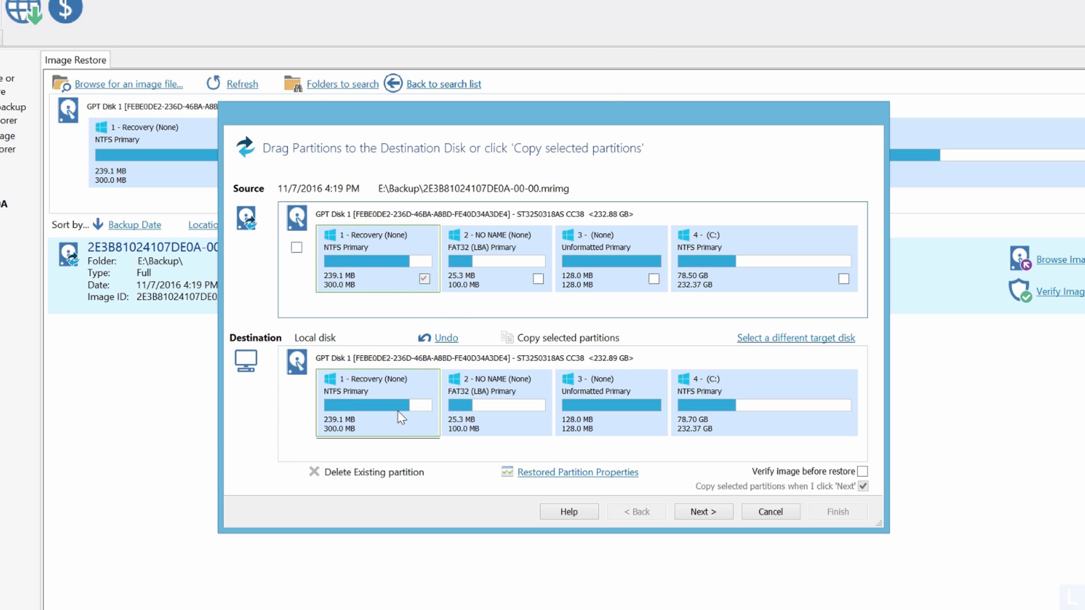
{"action": "left_click_drag", "start_coordinate": [498, 285], "coordinate": [514, 424]}
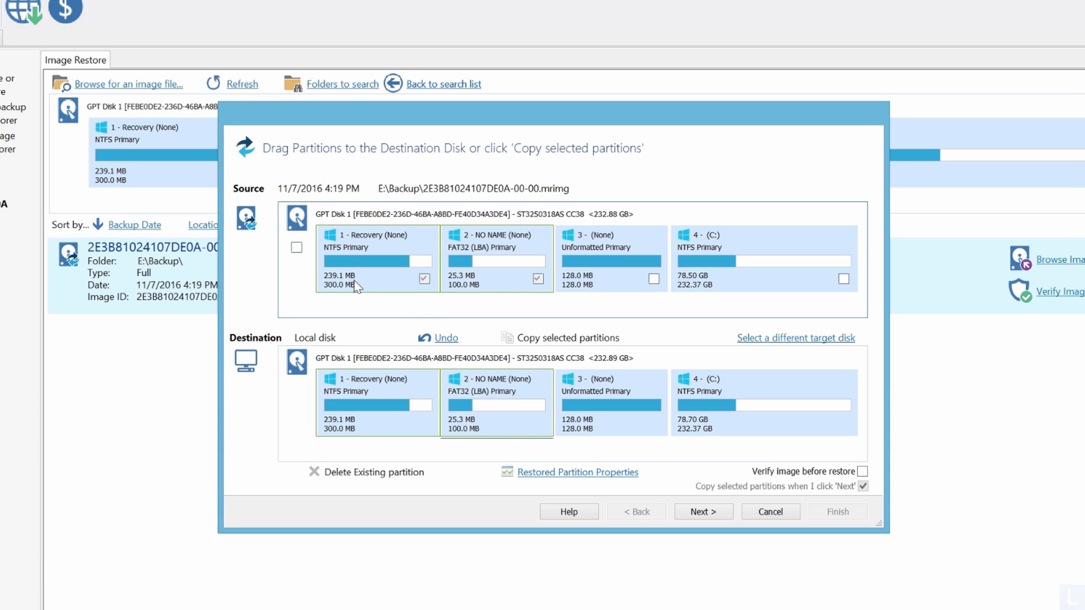
{"action": "left_click", "coordinate": [296, 247]}
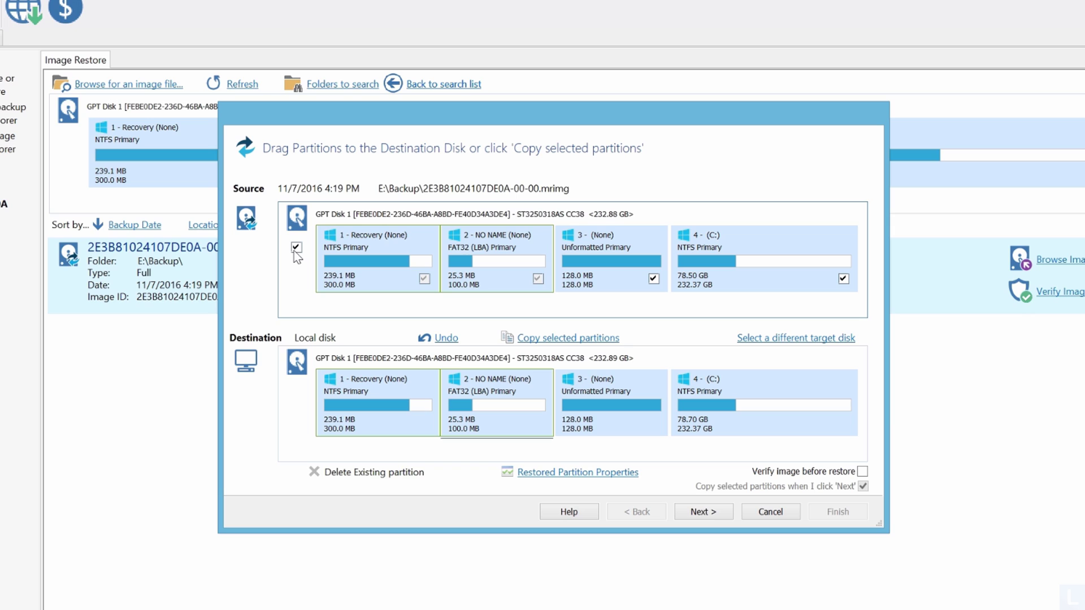
{"action": "left_click", "coordinate": [583, 339]}
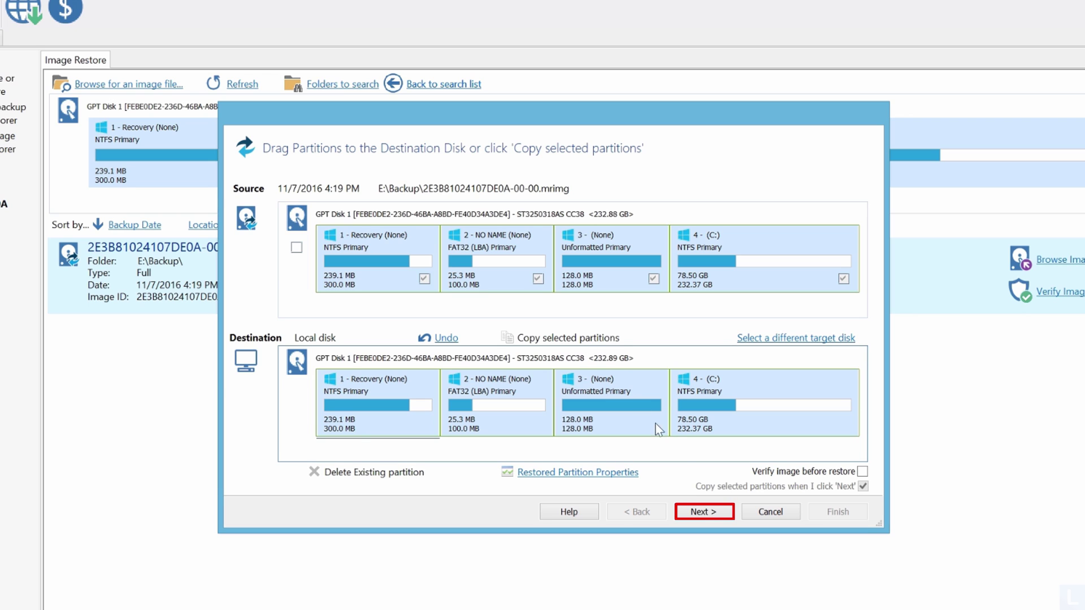
{"action": "left_click", "coordinate": [719, 514]}
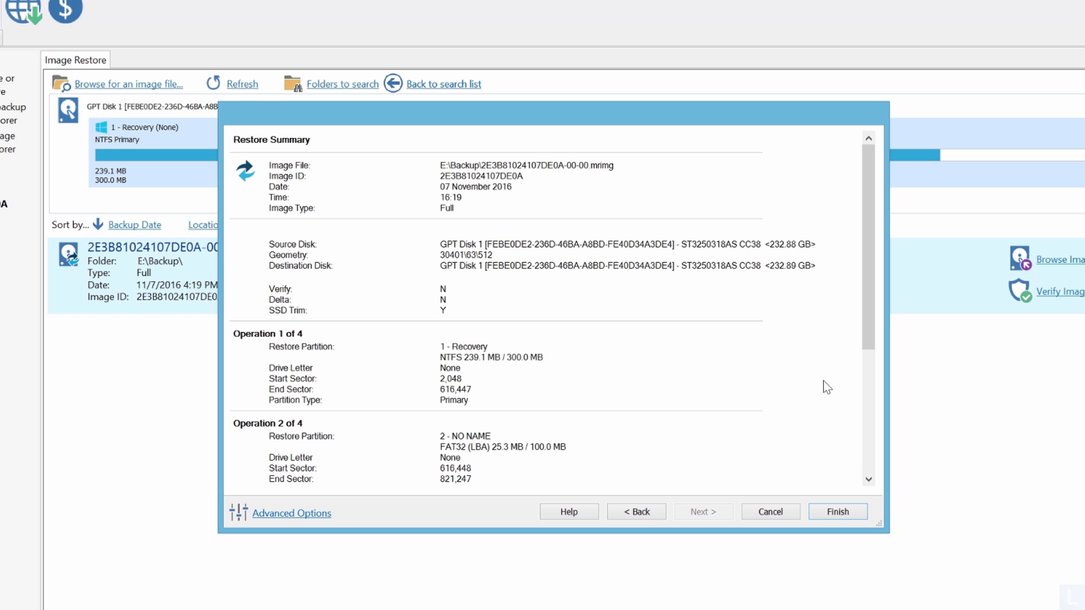
Start the restore, run it from Windows PE, and restart the PC now.
{"action": "left_click_drag", "start_coordinate": [869, 345], "coordinate": [893, 487]}
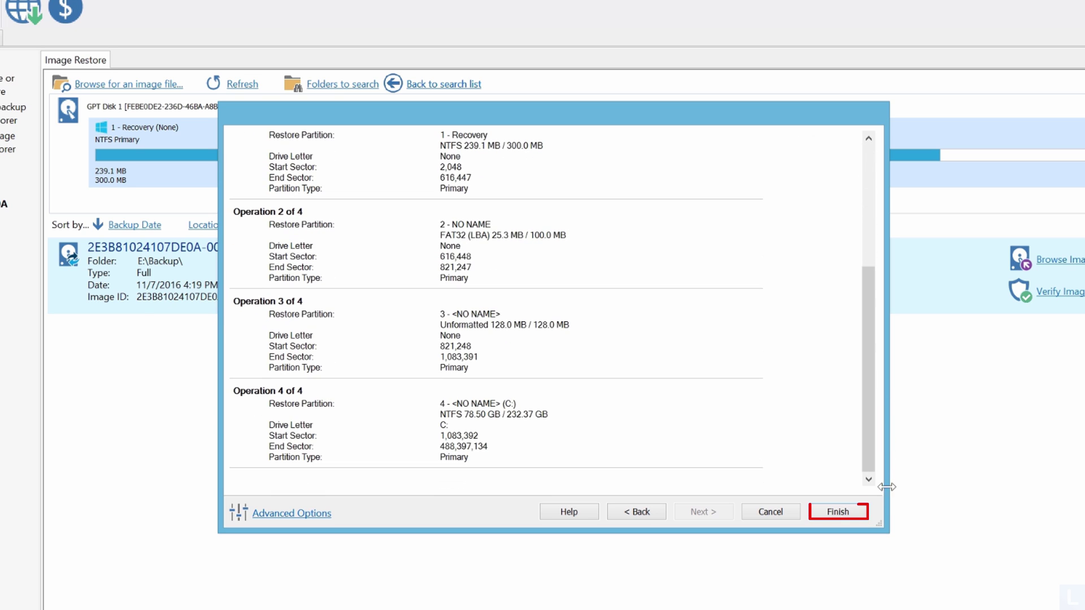
{"action": "left_click", "coordinate": [850, 526]}
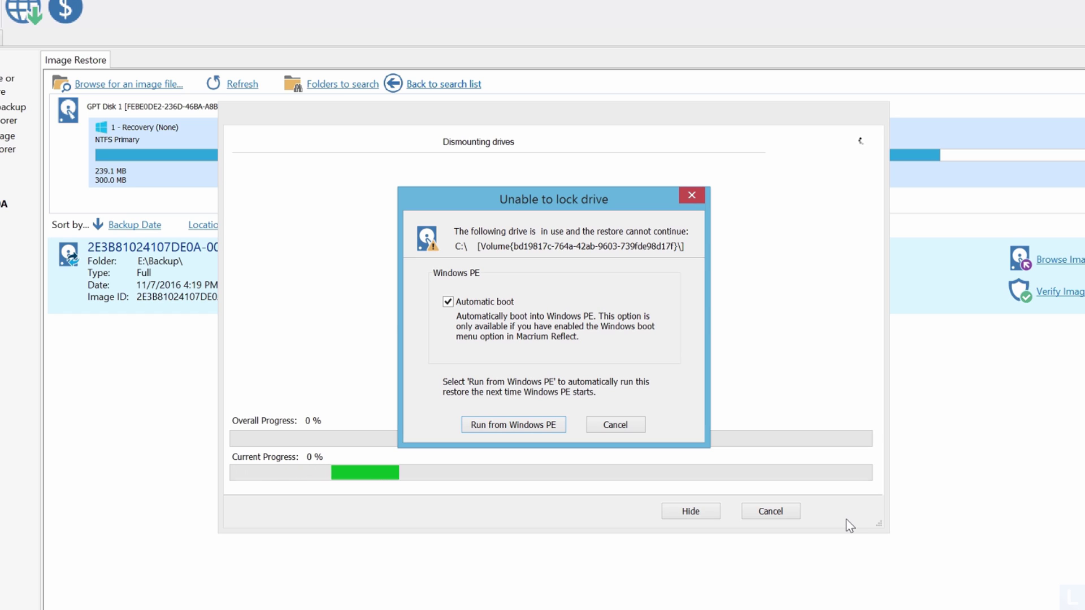
{"action": "left_click", "coordinate": [538, 432]}
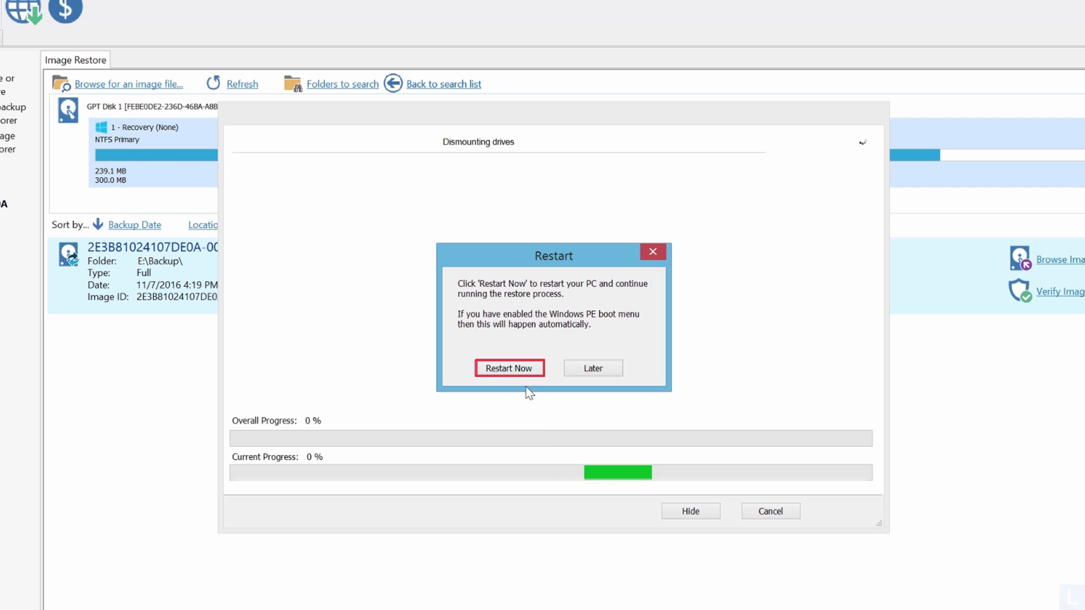
{"action": "left_click", "coordinate": [515, 370]}
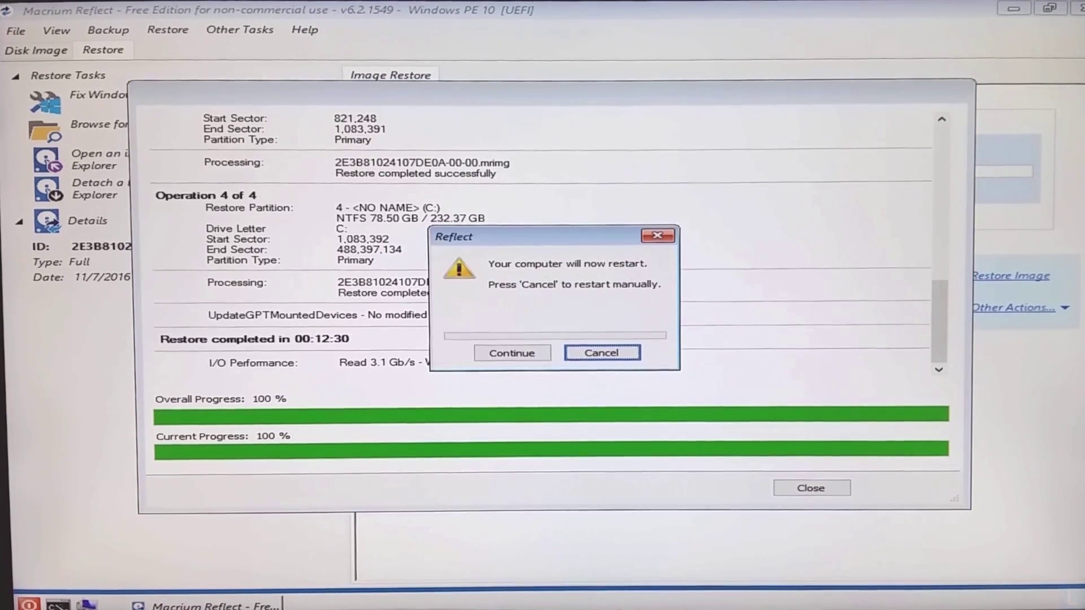
Continue with the restart once the 00:12:30 restore finishes.
{"action": "key", "text": "Tab"}
{"action": "key", "text": "Return"}
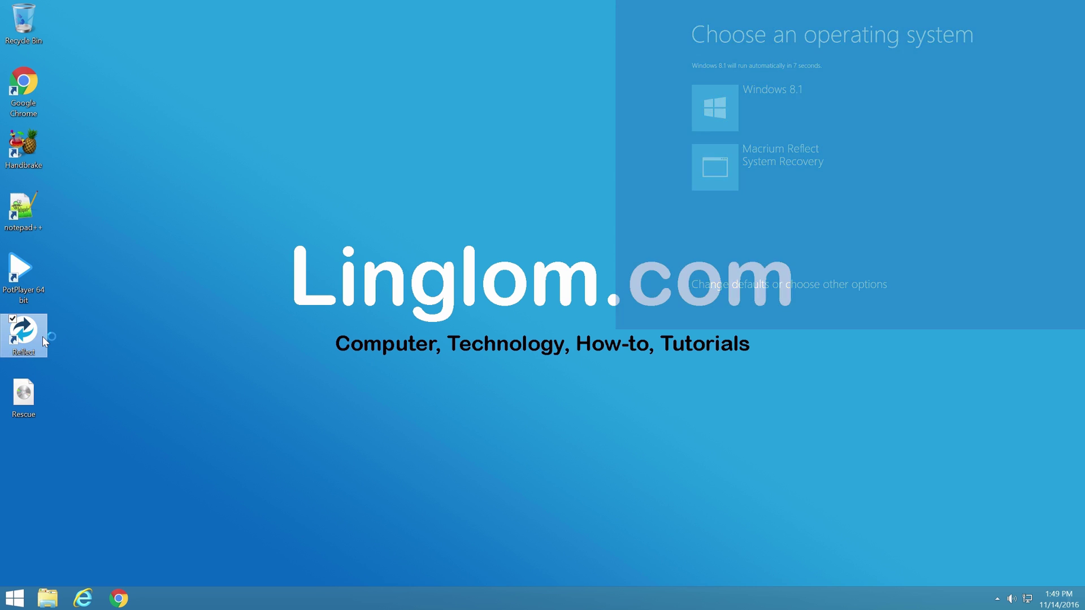
Launch Reflect from its desktop icon and approve the administrator prompt.
{"action": "double_click", "coordinate": [42, 337]}
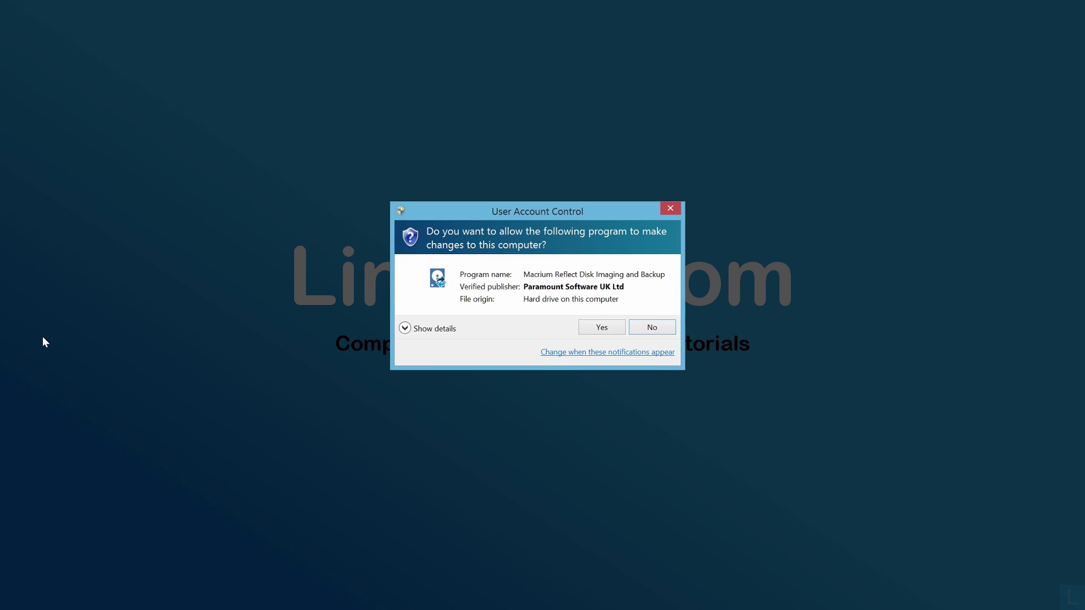
{"action": "left_click", "coordinate": [609, 333]}
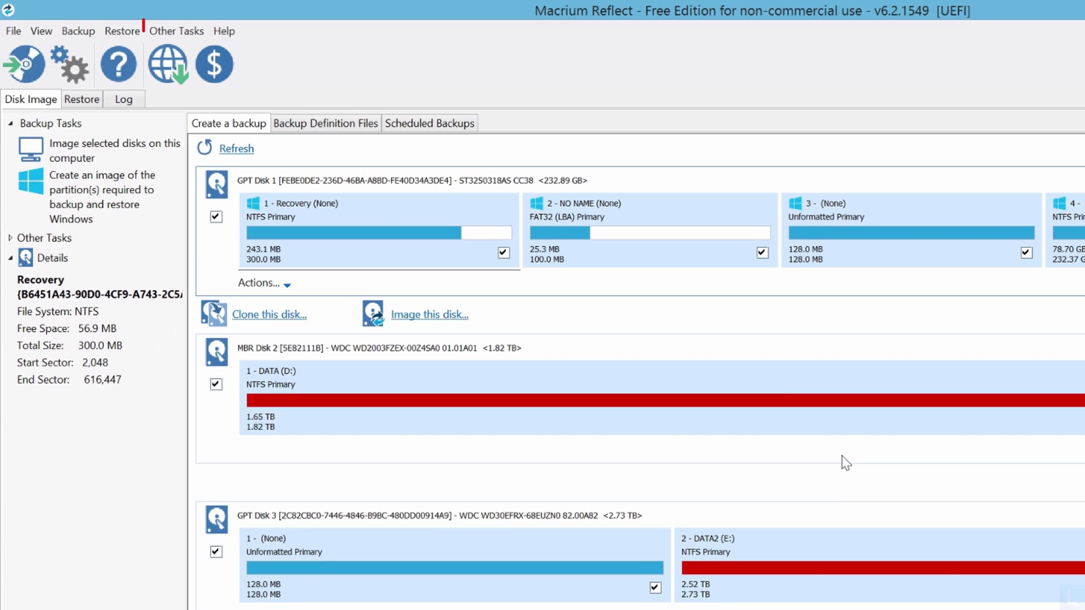
Set the Add Recovery Boot Menu Option to No to remove the WinPE boot entry.
{"action": "left_click", "coordinate": [191, 32]}
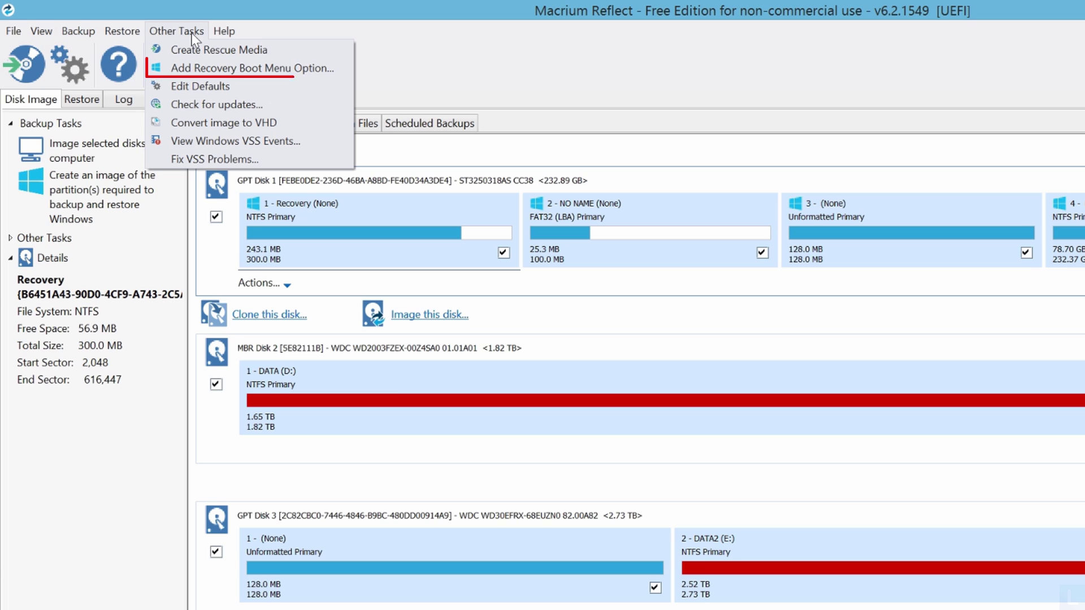
{"action": "left_click", "coordinate": [239, 70]}
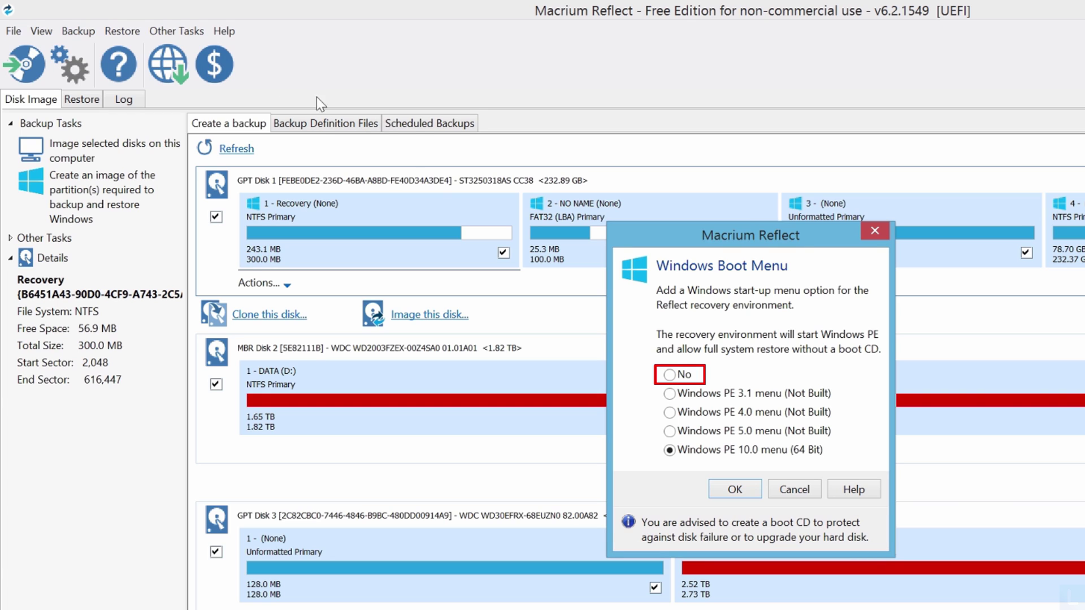
{"action": "left_click", "coordinate": [684, 375]}
{"action": "left_click", "coordinate": [734, 489]}
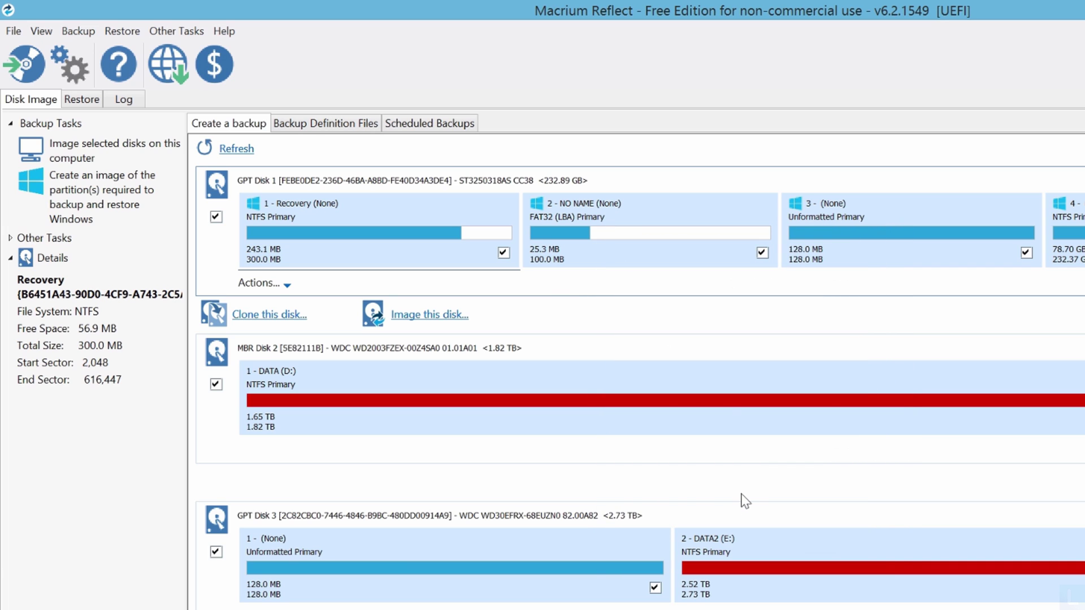